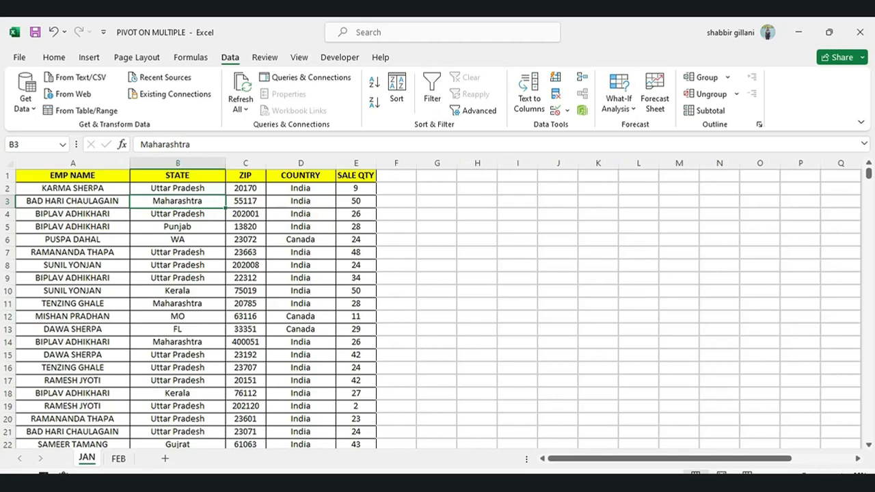
# - Convert the data range A1:E359 on the JAN sheet into a table with headers
pyautogui.click(72, 265)
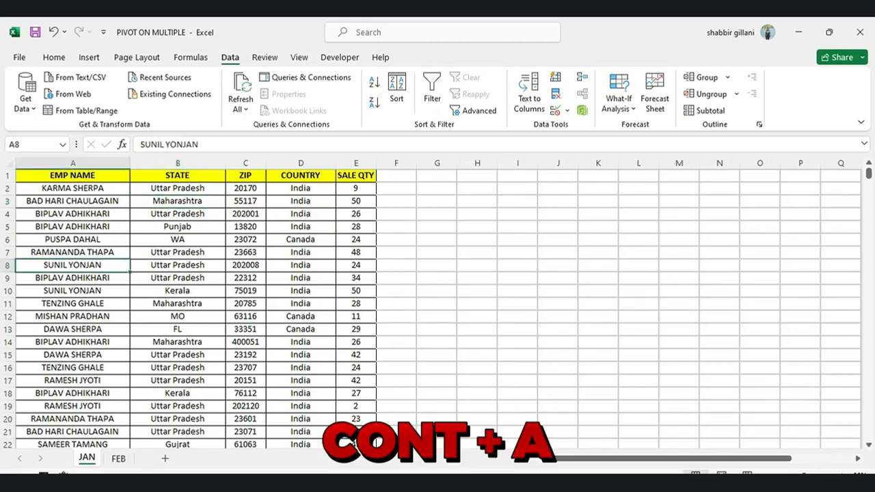
pyautogui.hotkey('ctrl', 'a')
pyautogui.hotkey('ctrl', 't')
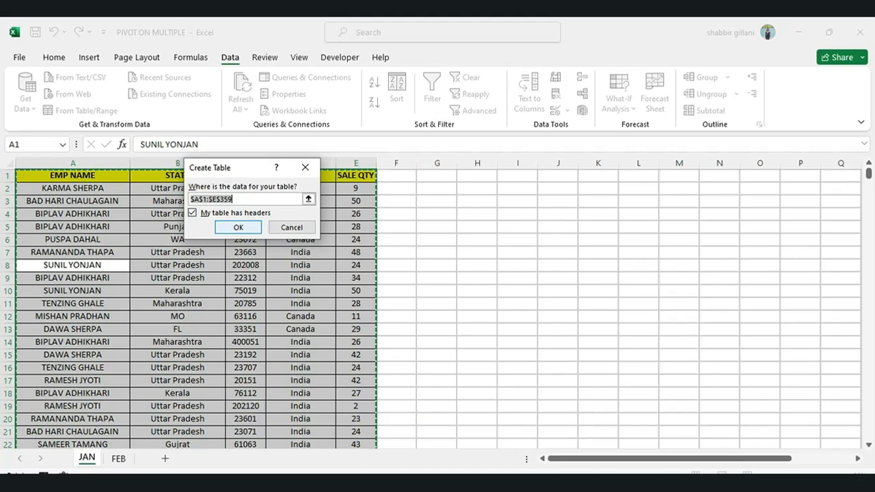
pyautogui.press('Return')
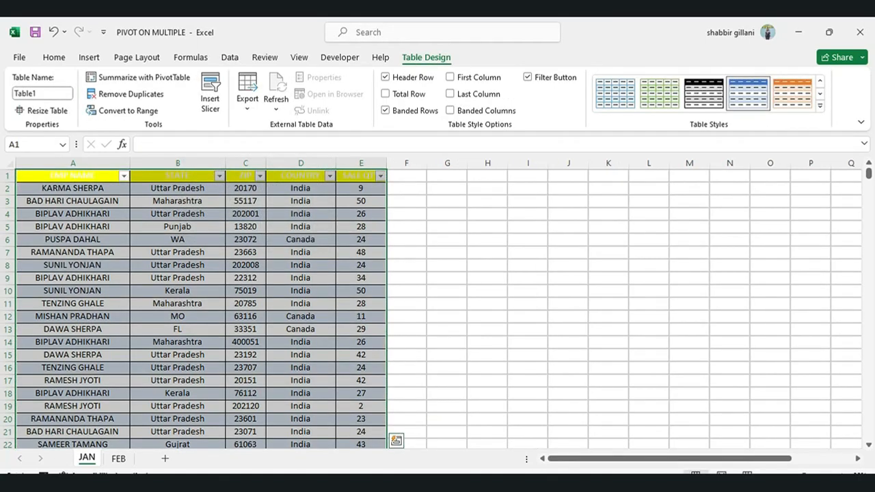
pyautogui.click(177, 291)
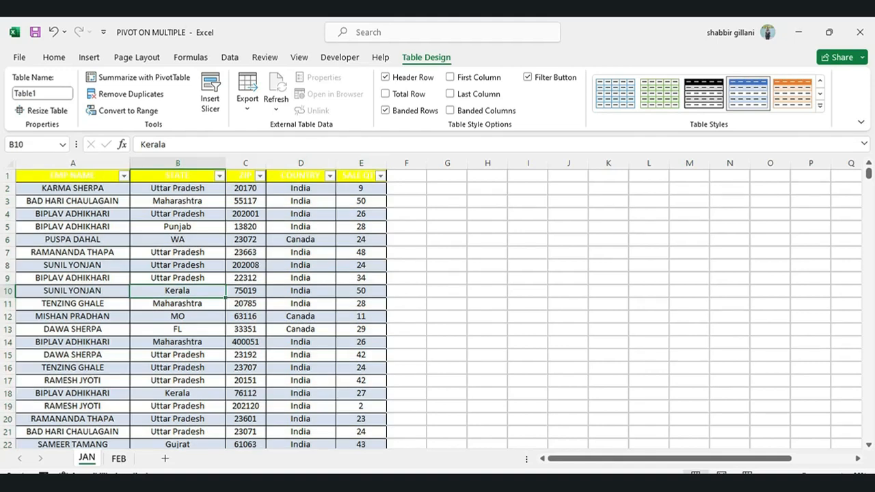
# - Convert the data range A1:E359 on the FEB sheet into a table with headers
pyautogui.click(118, 458)
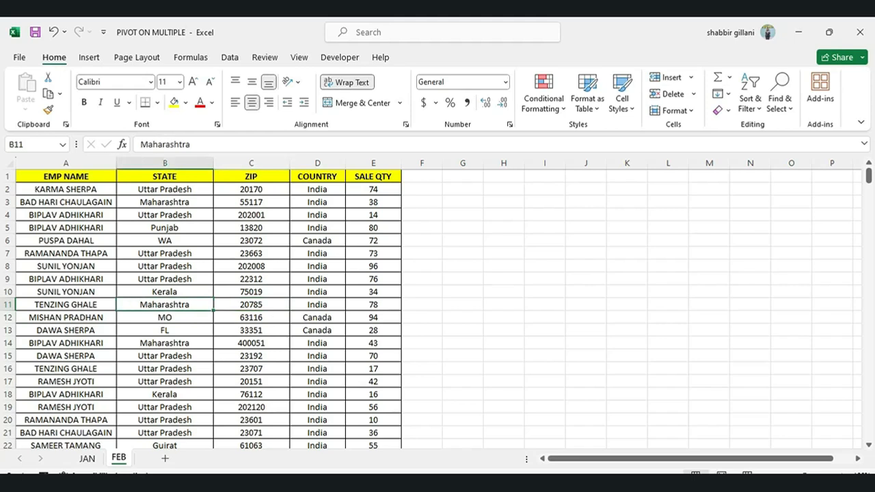
pyautogui.hotkey('ctrl', 'a')
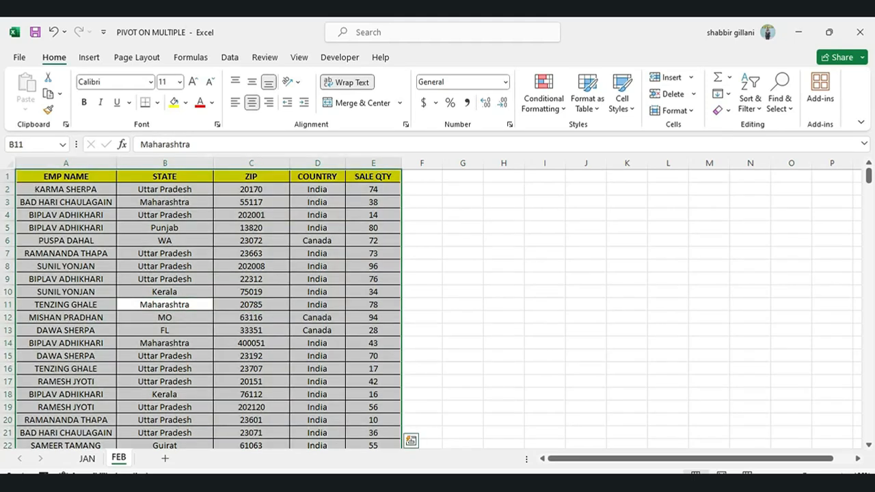
pyautogui.hotkey('ctrl', 't')
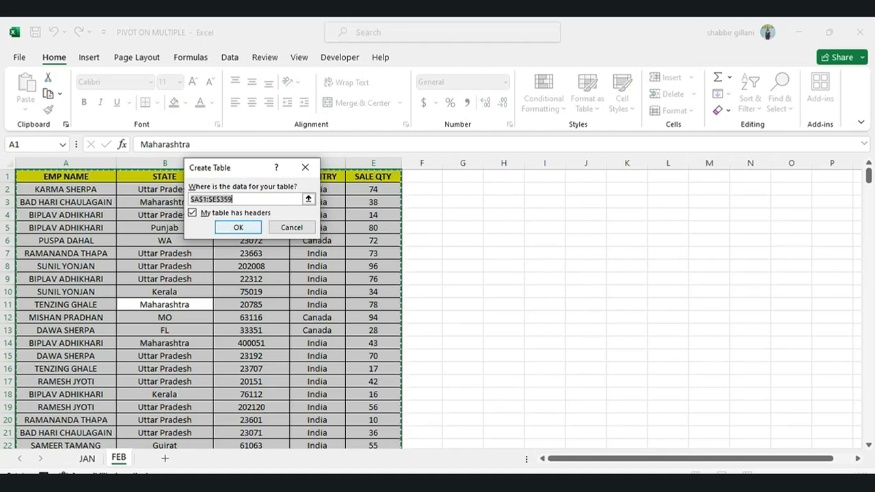
pyautogui.press('Return')
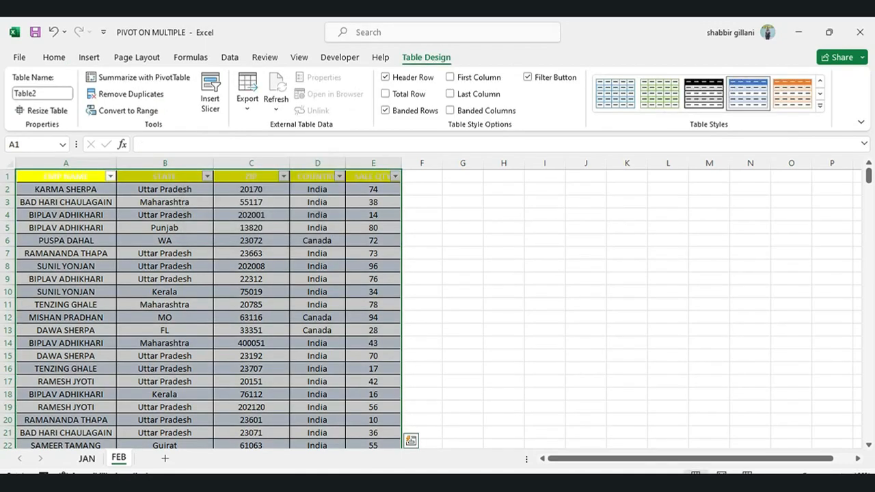
pyautogui.click(87, 458)
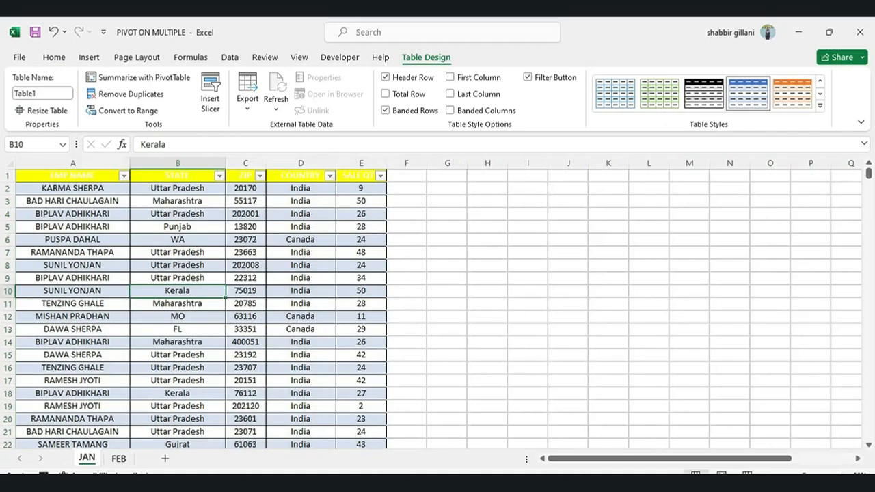
pyautogui.click(119, 458)
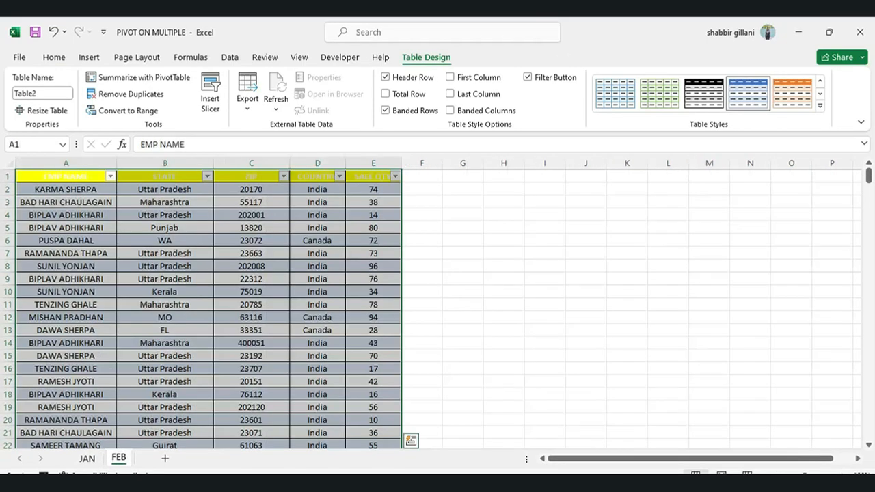
pyautogui.click(165, 241)
# - Rename the table on the JAN sheet as JAN
pyautogui.click(87, 458)
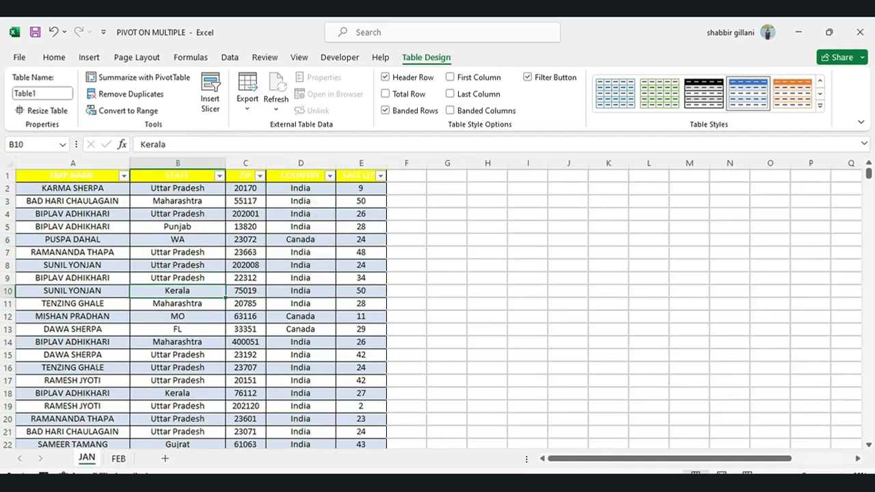
pyautogui.click(177, 227)
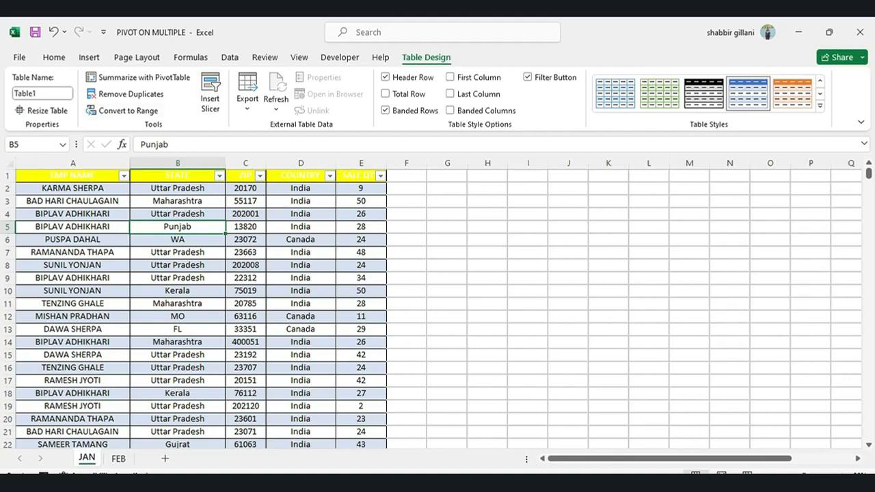
pyautogui.click(42, 93)
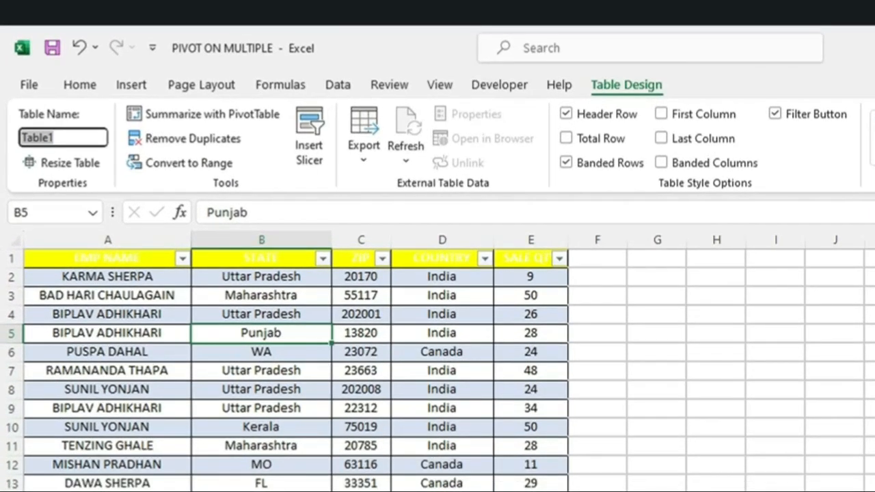
pyautogui.write('JAN')
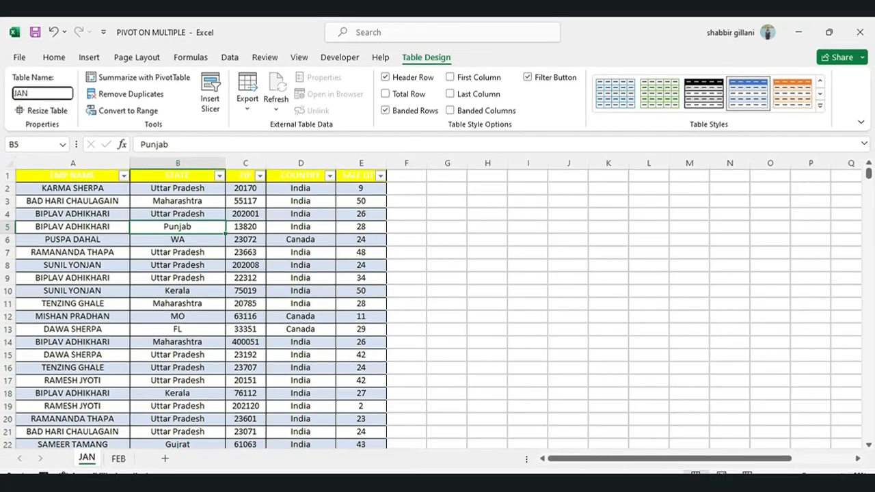
pyautogui.click(108, 390)
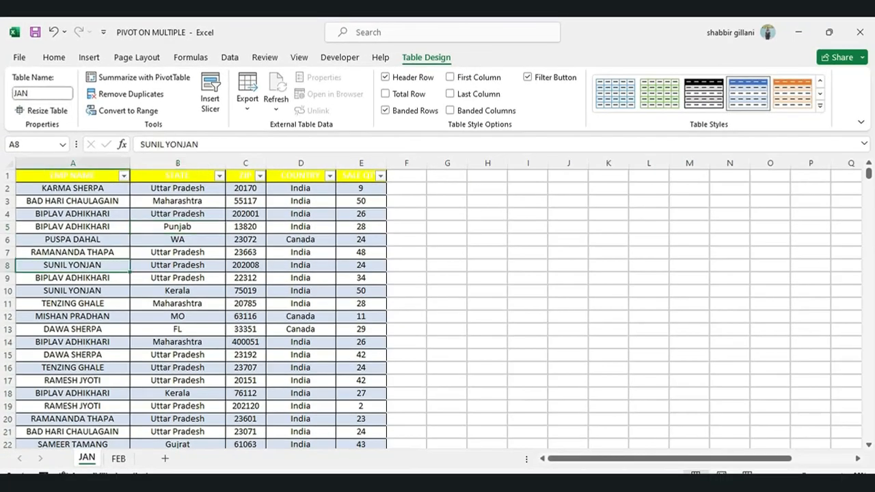
# - Rename the table on the FEB sheet as FEB
pyautogui.click(119, 459)
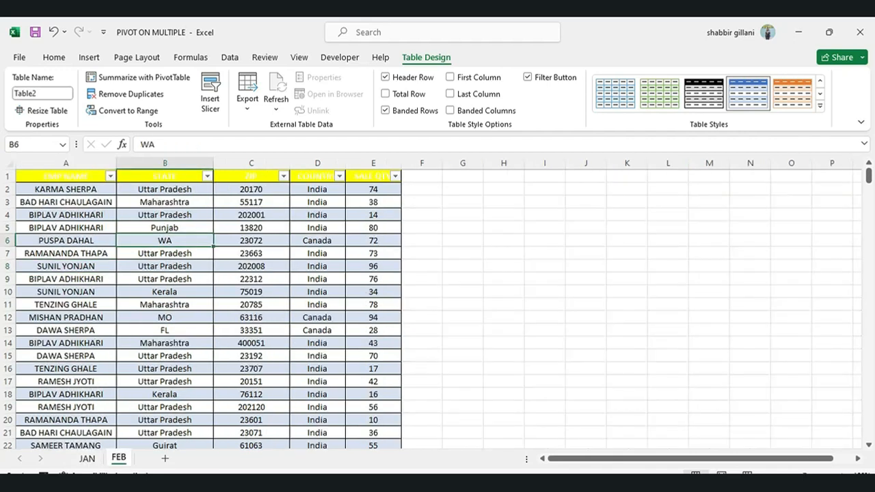
pyautogui.click(165, 278)
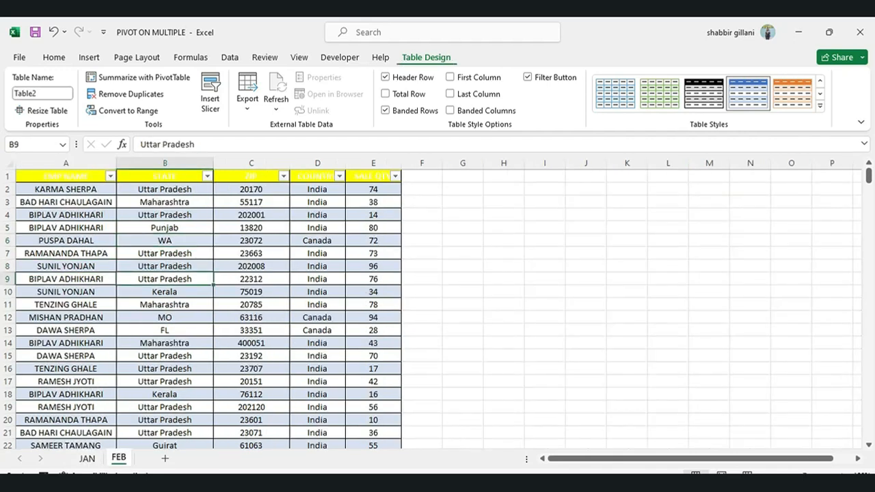
pyautogui.click(42, 93)
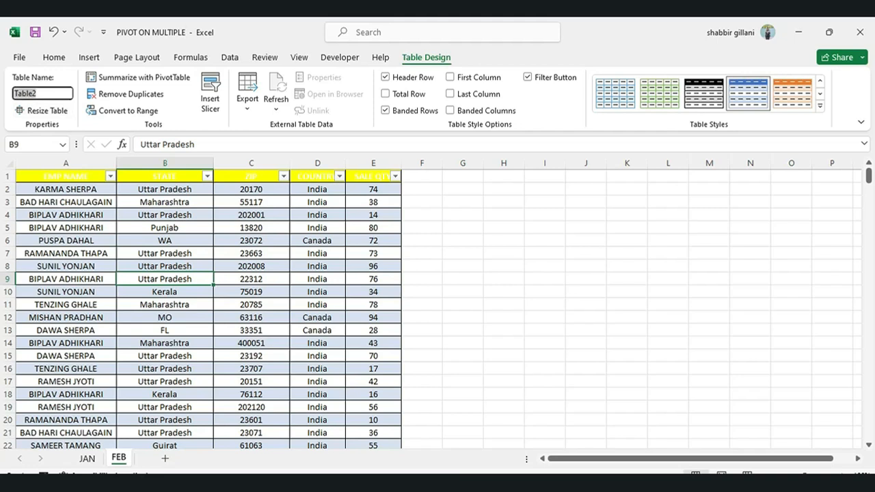
pyautogui.press('BackSpace')
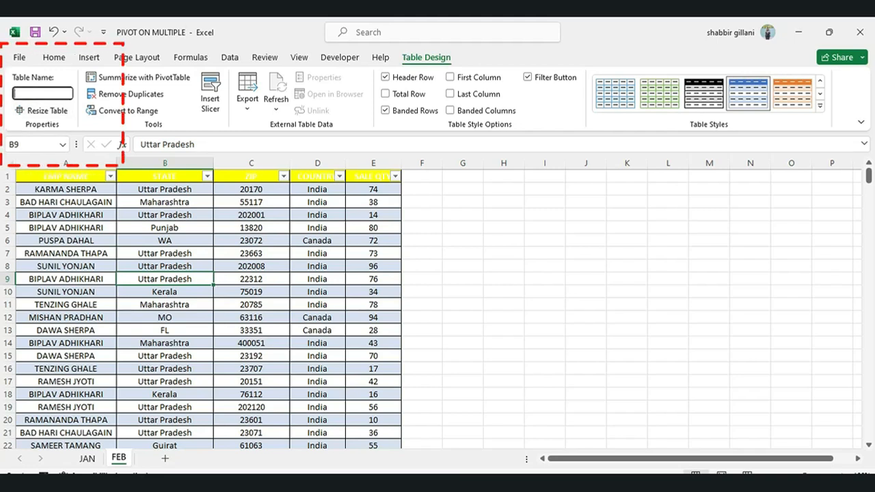
pyautogui.write('FEB')
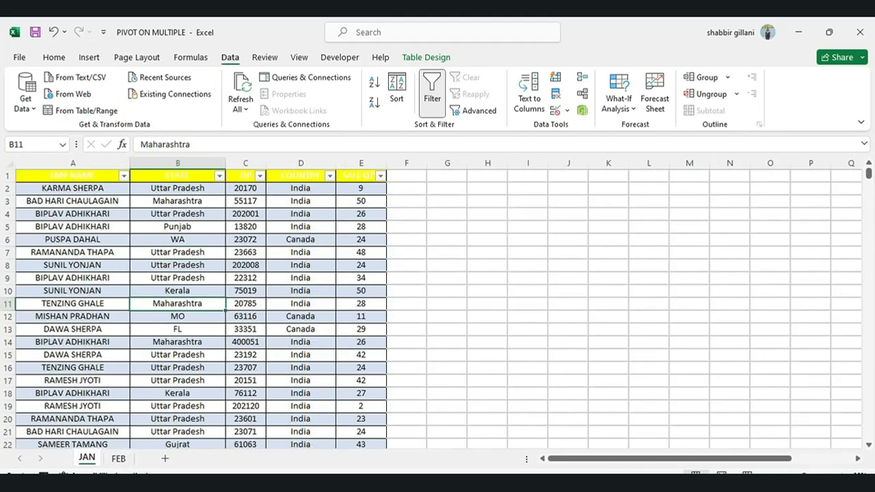
# - Check the table names assigned on the JAN and FEB sheets
pyautogui.click(118, 458)
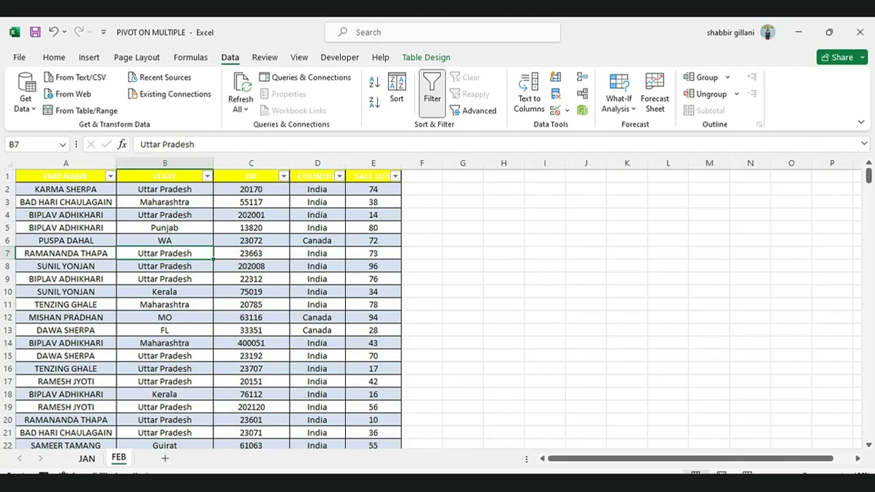
pyautogui.click(87, 458)
pyautogui.click(72, 252)
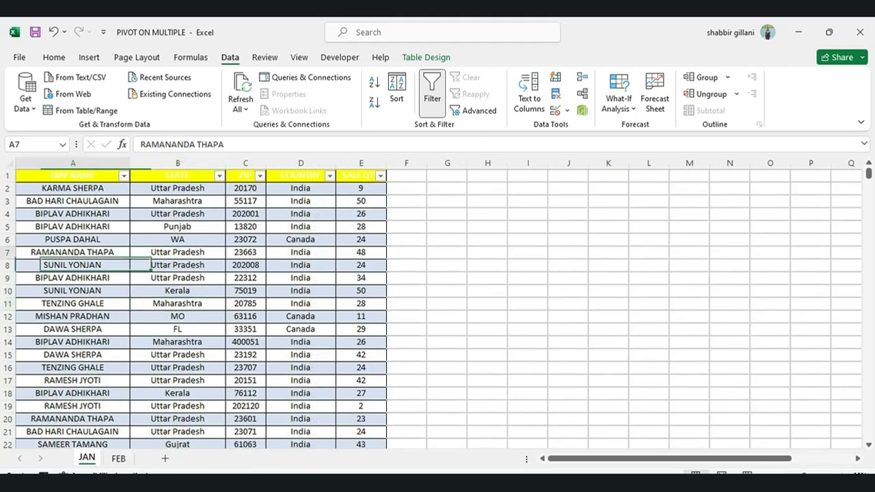
pyautogui.click(425, 58)
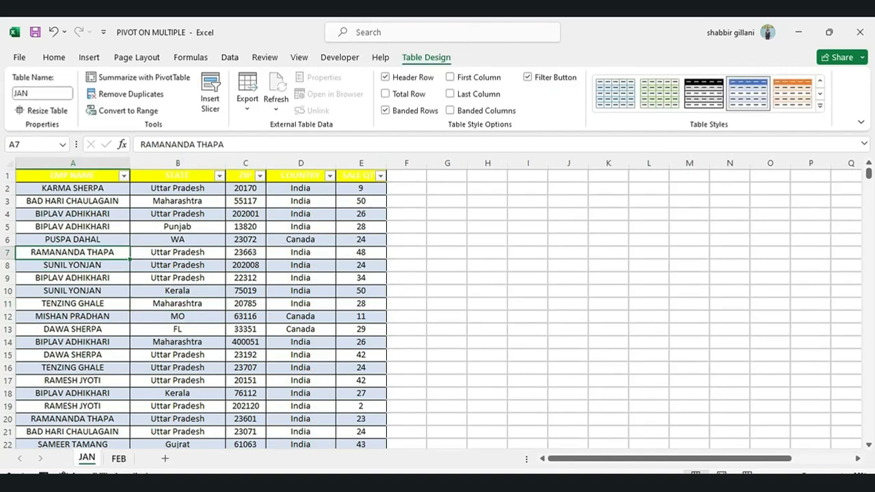
pyautogui.click(118, 458)
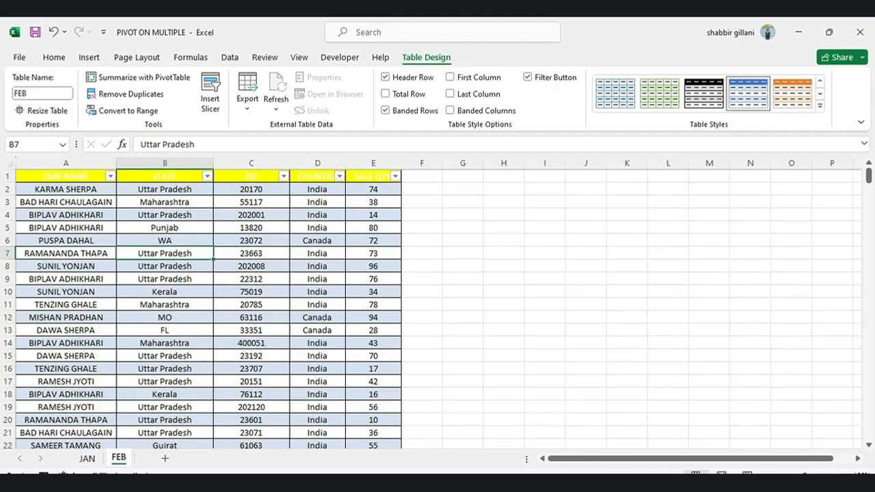
# - Create a Power Query query from the JAN table and check its query name
pyautogui.click(87, 458)
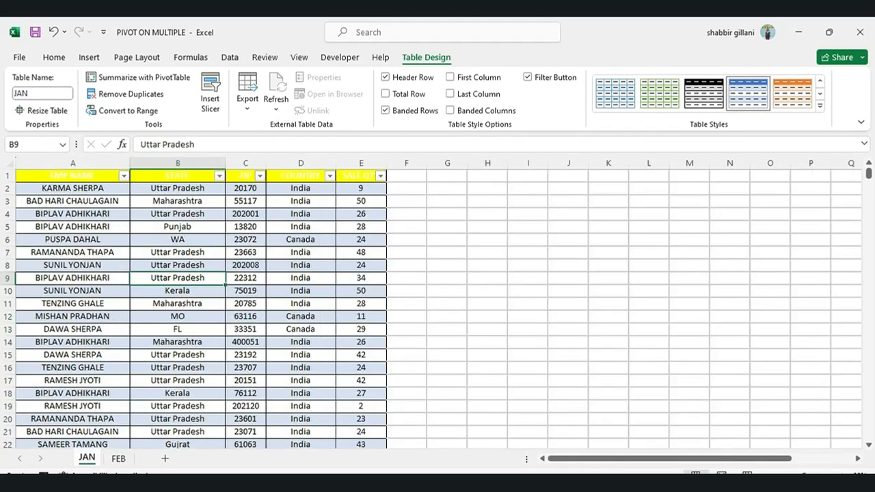
pyautogui.click(177, 252)
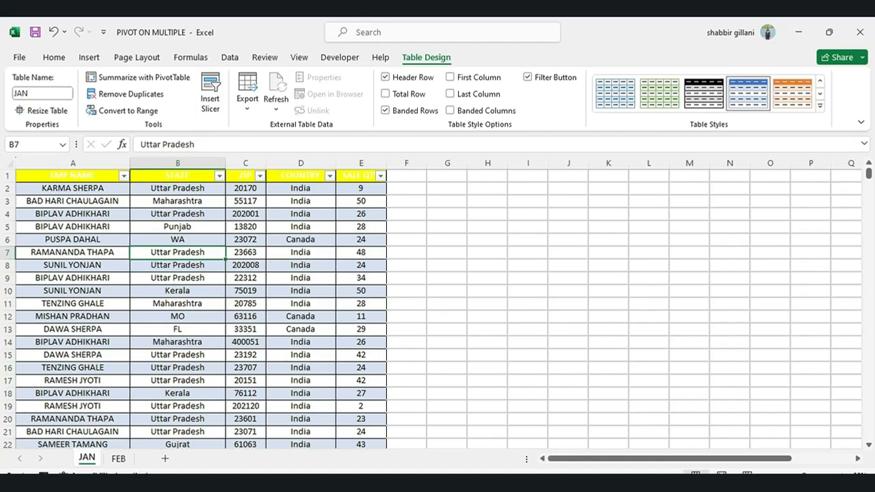
pyautogui.scroll(5, 86, 111)
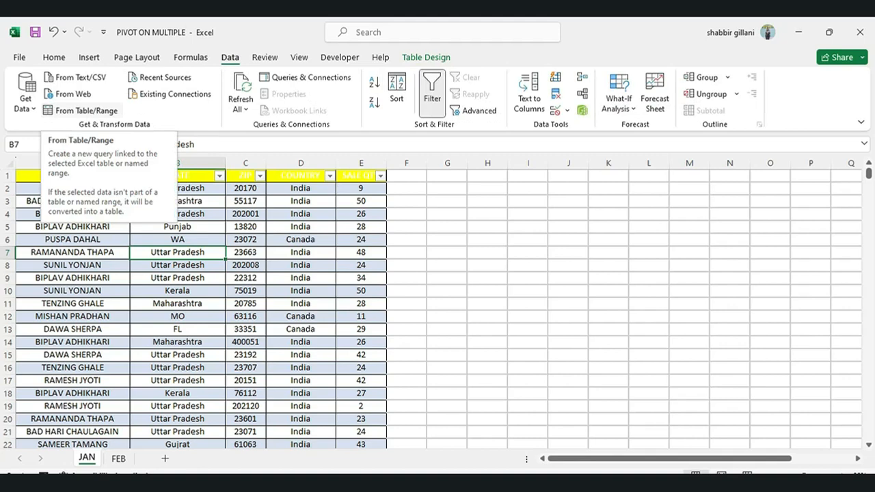
pyautogui.click(87, 111)
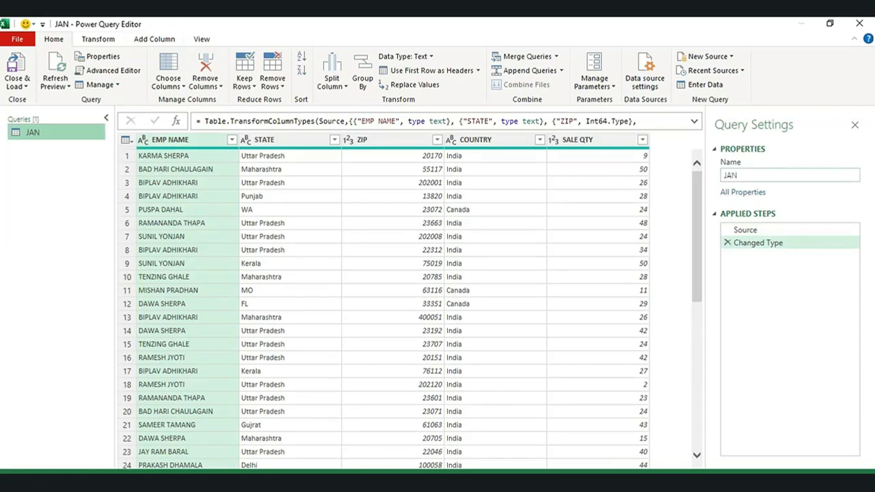
pyautogui.click(739, 175)
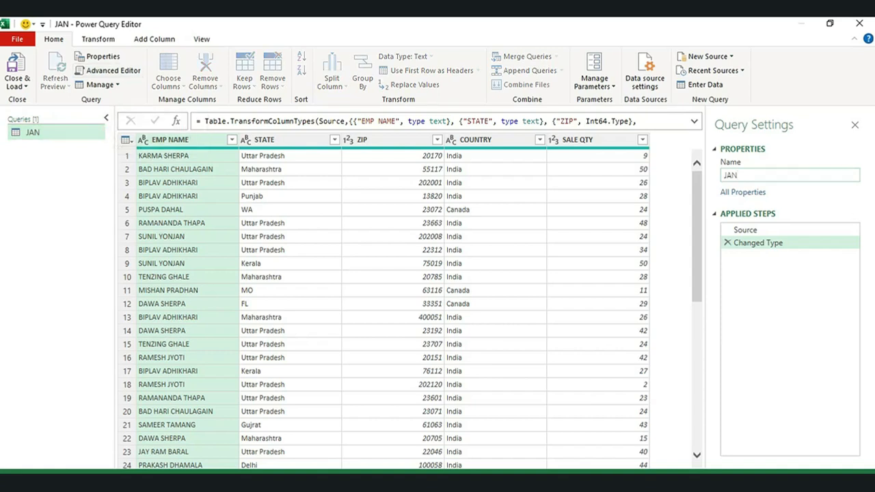
# - Close the query editor and load the JAN query with the Only Create Connection option
pyautogui.click(17, 83)
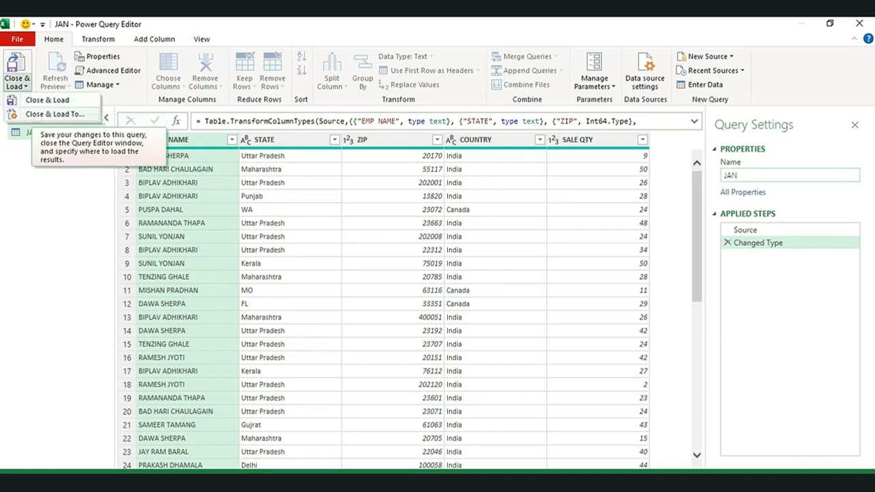
pyautogui.click(55, 114)
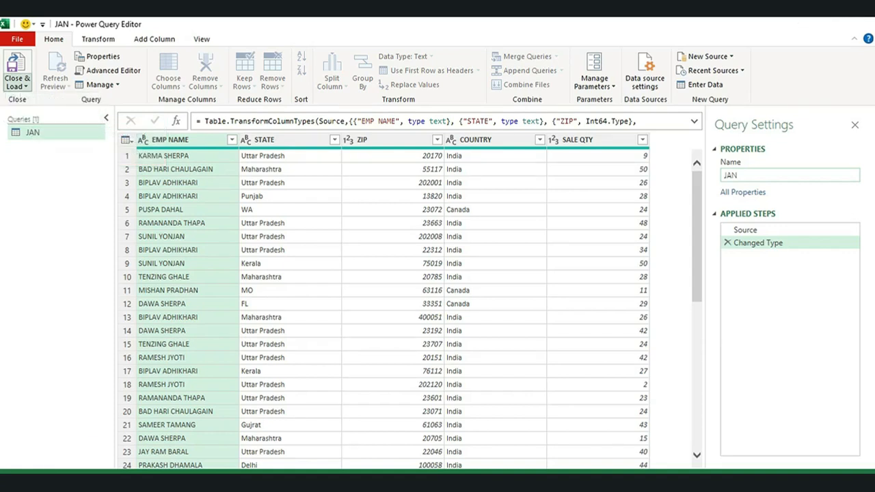
pyautogui.moveTo(232, 102); pyautogui.dragTo(274, 104)
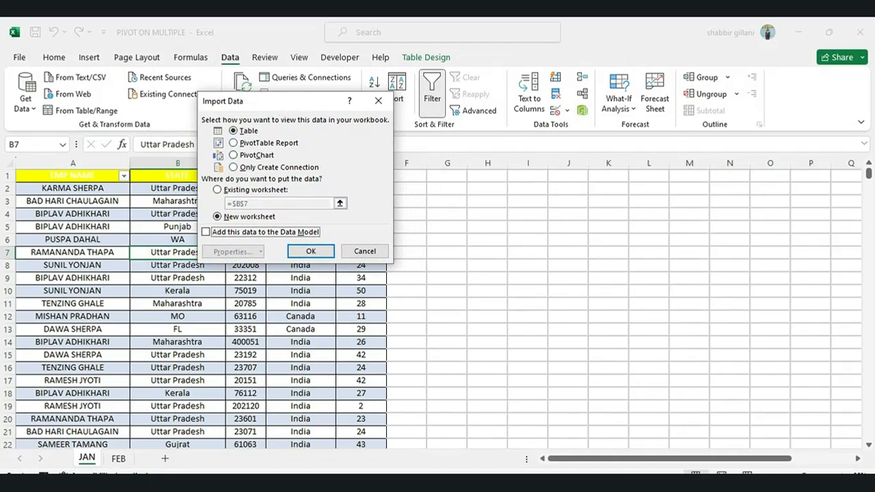
pyautogui.click(234, 168)
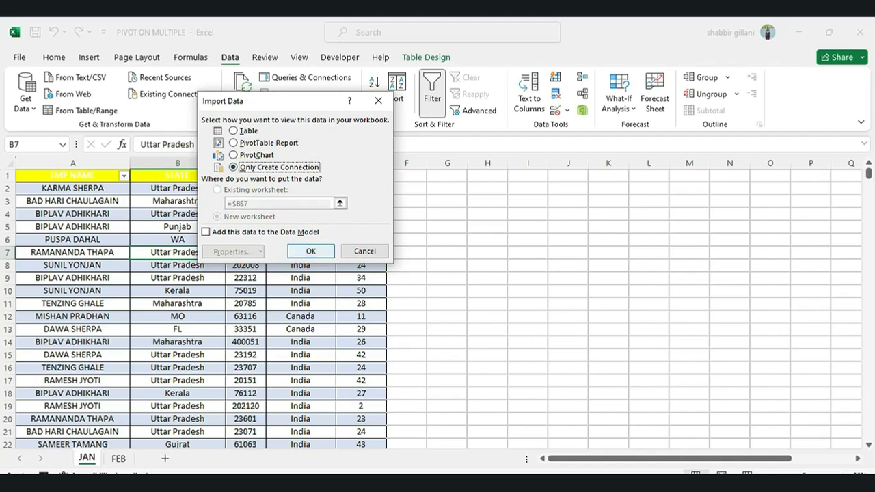
pyautogui.click(311, 250)
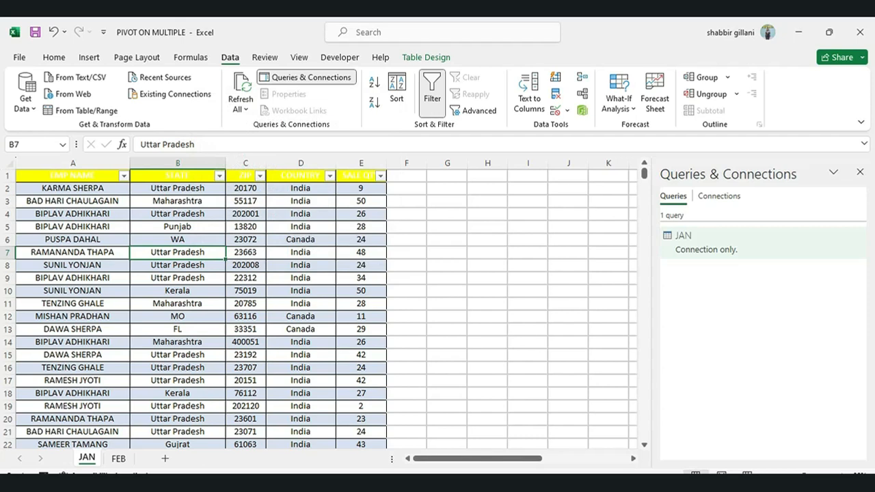
# - Create a Power Query query from the table on the FEB sheet
pyautogui.click(119, 458)
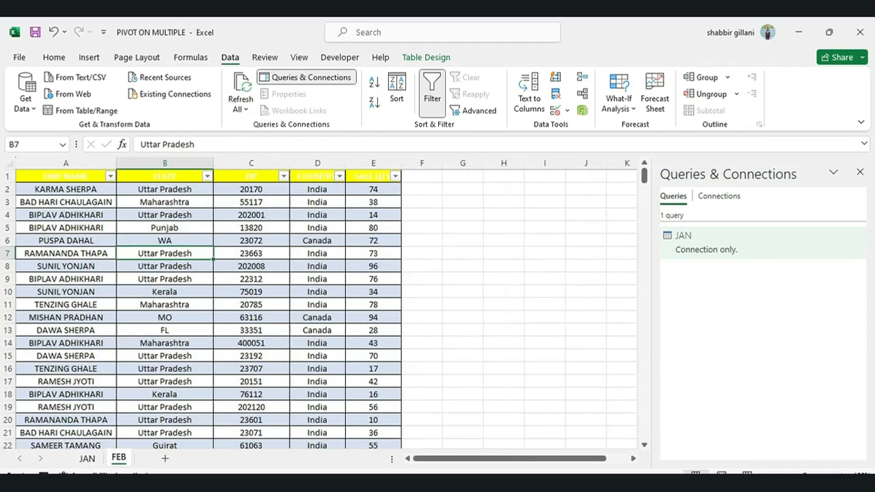
pyautogui.click(164, 266)
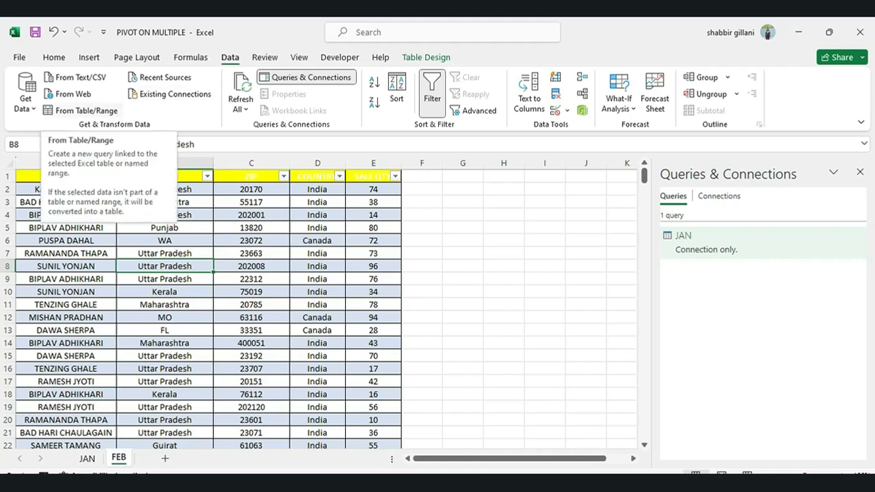
pyautogui.click(82, 111)
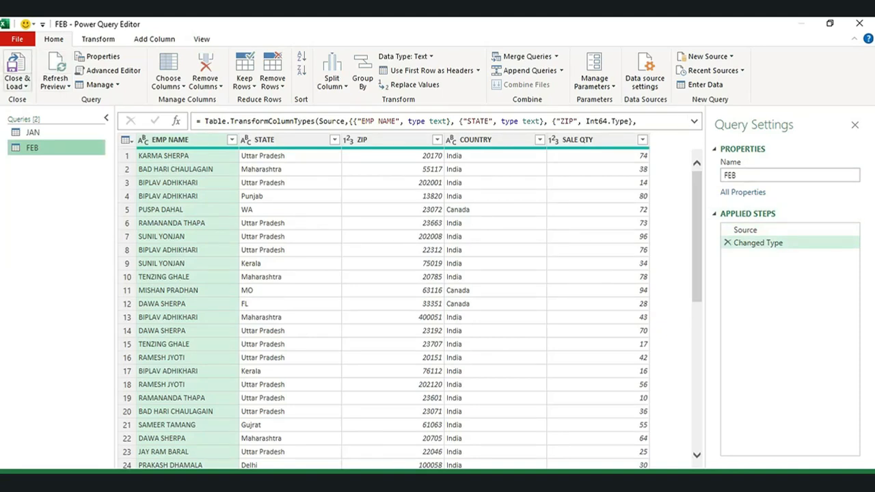
# - Close the query editor and load the FEB query with the Only Create Connection option
pyautogui.click(17, 87)
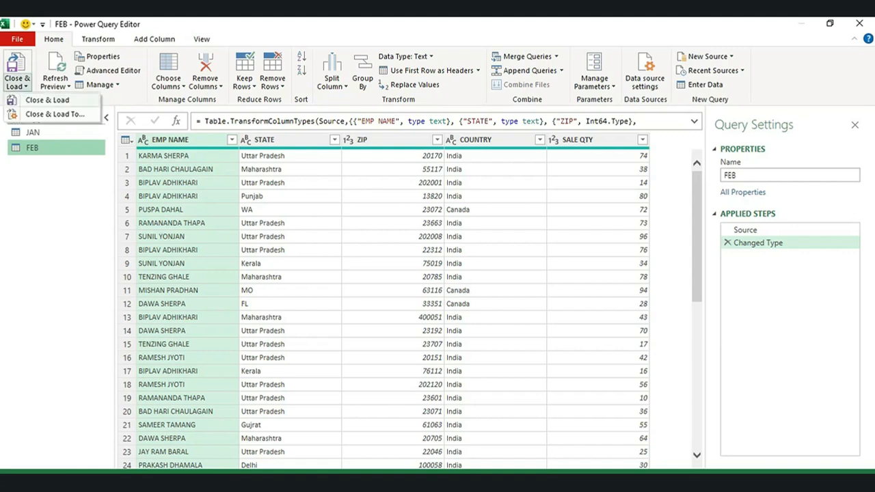
pyautogui.click(48, 100)
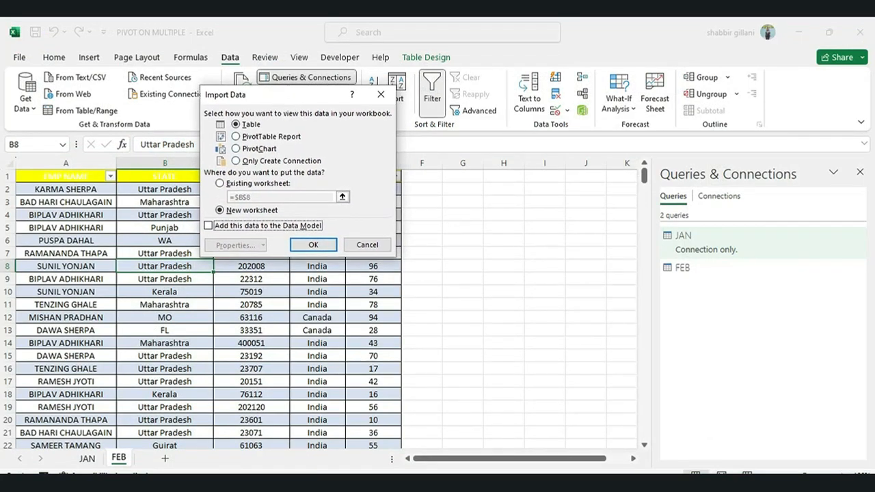
pyautogui.click(237, 160)
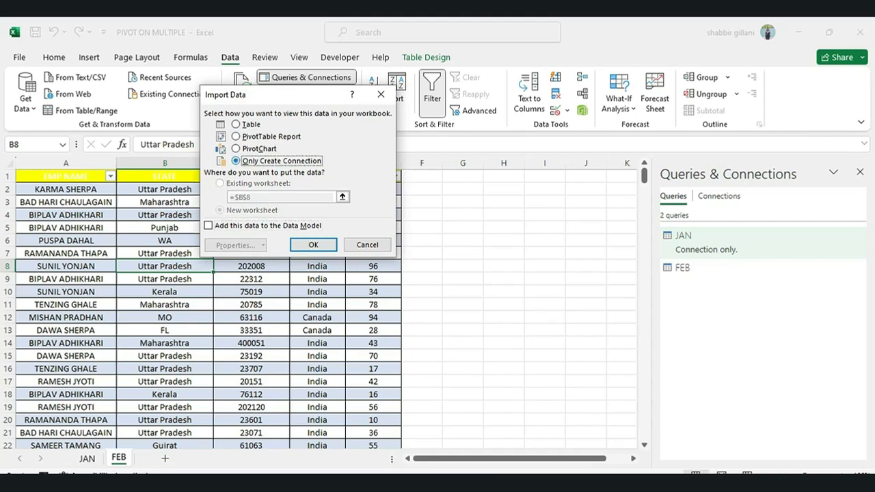
pyautogui.click(313, 245)
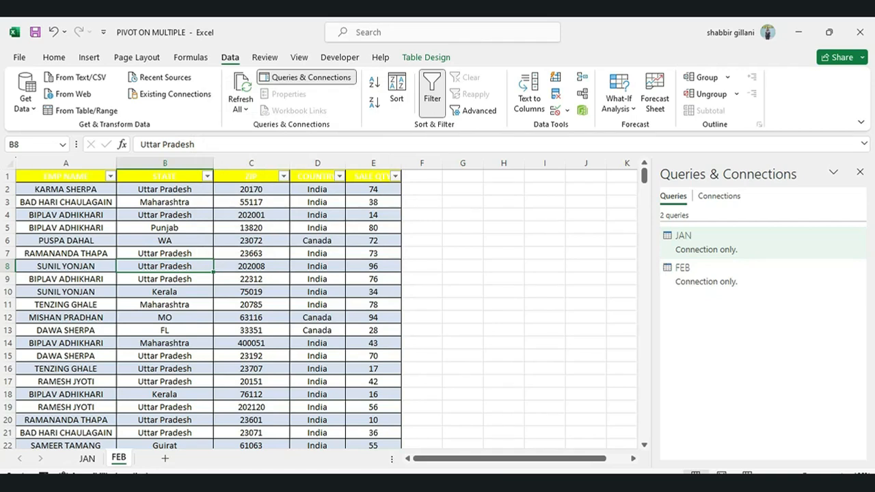
# - Append the JAN and FEB queries as a new query, with JAN as first table and FEB as second table
pyautogui.moveTo(704, 241)
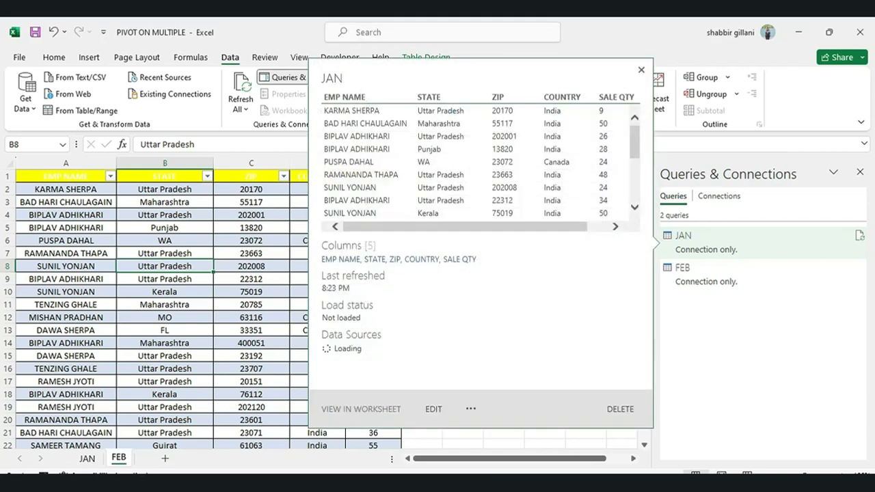
pyautogui.moveTo(705, 273)
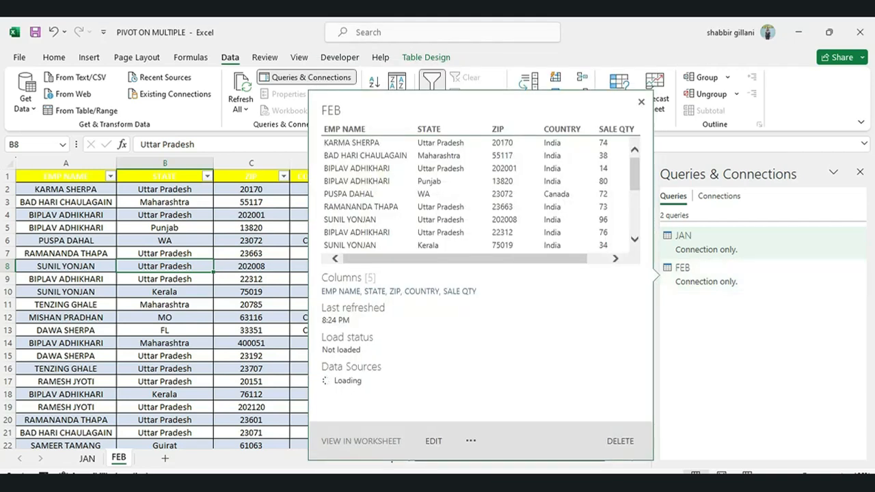
pyautogui.click(251, 253)
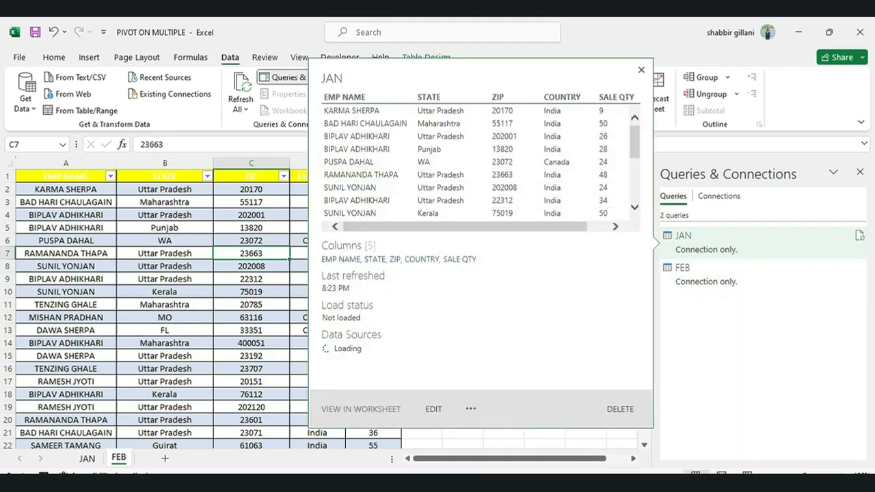
pyautogui.doubleClick(704, 241)
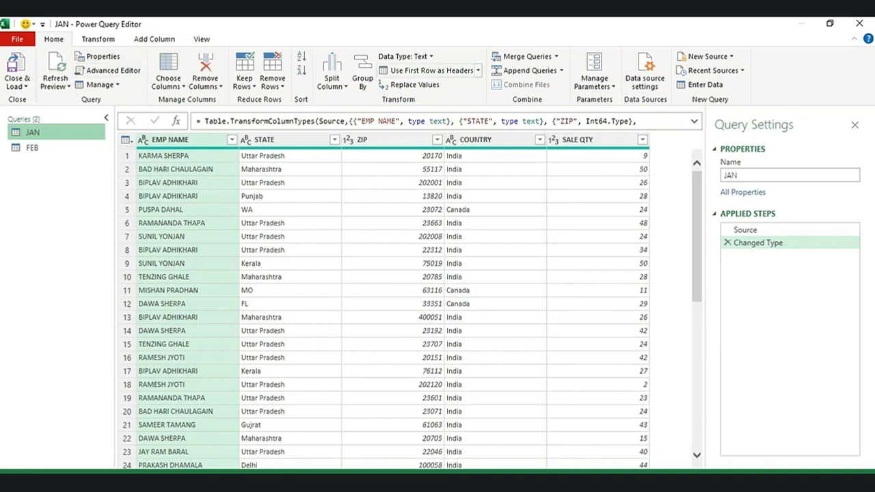
pyautogui.click(561, 70)
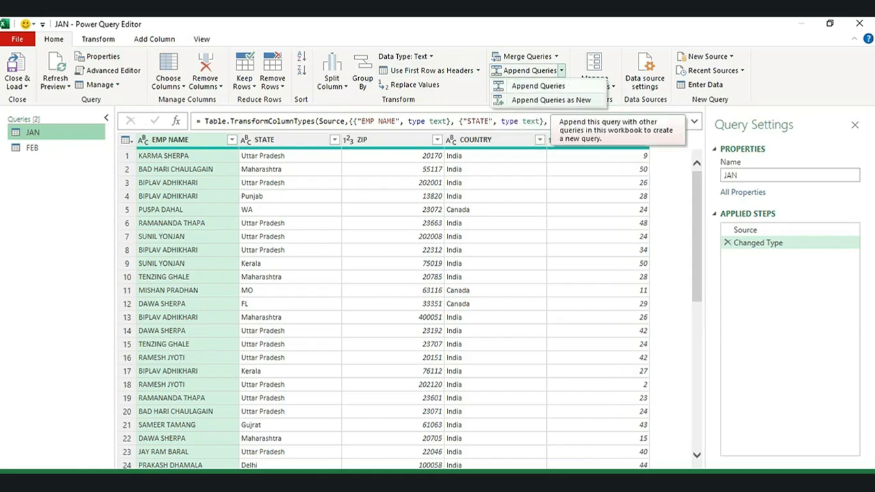
pyautogui.click(551, 100)
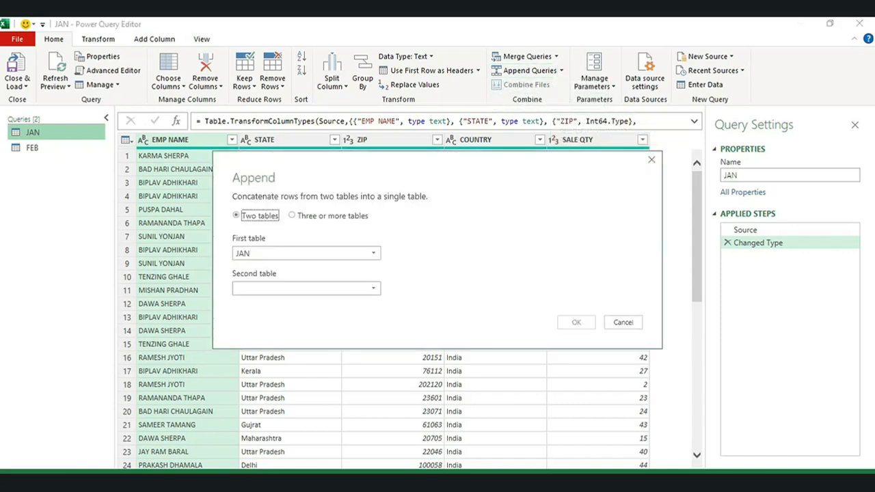
pyautogui.moveTo(427, 168); pyautogui.dragTo(319, 117)
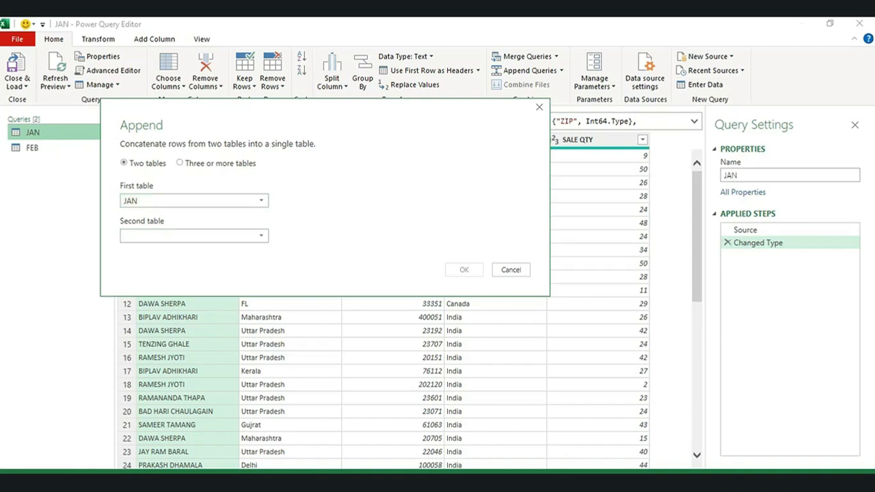
pyautogui.click(195, 236)
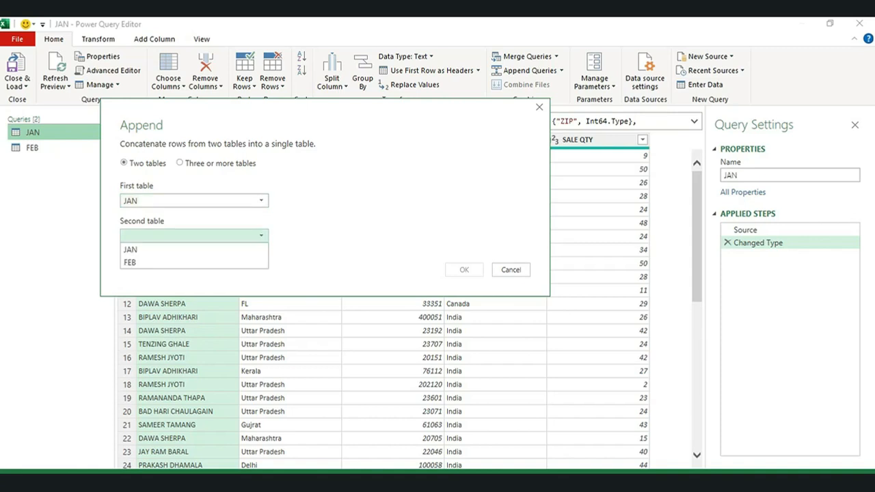
pyautogui.click(137, 262)
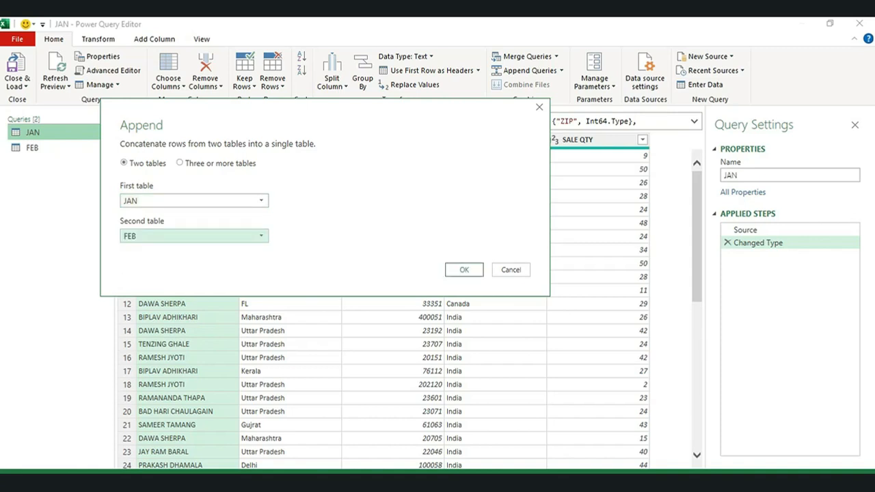
pyautogui.click(464, 269)
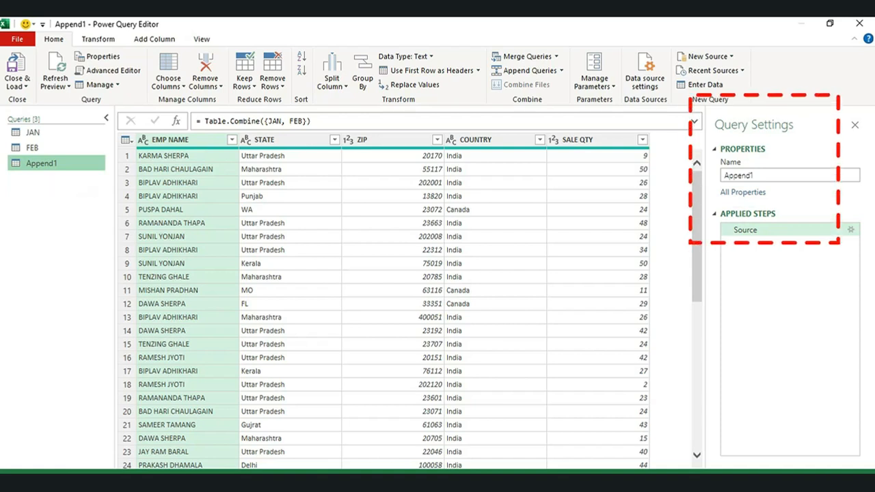
# - Rename the appended query as COMBINE
pyautogui.click(754, 176)
pyautogui.press('BackSpace')
pyautogui.press('BackSpace')
pyautogui.press('BackSpace')
pyautogui.press('BackSpace')
pyautogui.press('BackSpace')
pyautogui.press('BackSpace')
pyautogui.press('BackSpace')
pyautogui.write('CM')
pyautogui.press('BackSpace')
pyautogui.write('O')
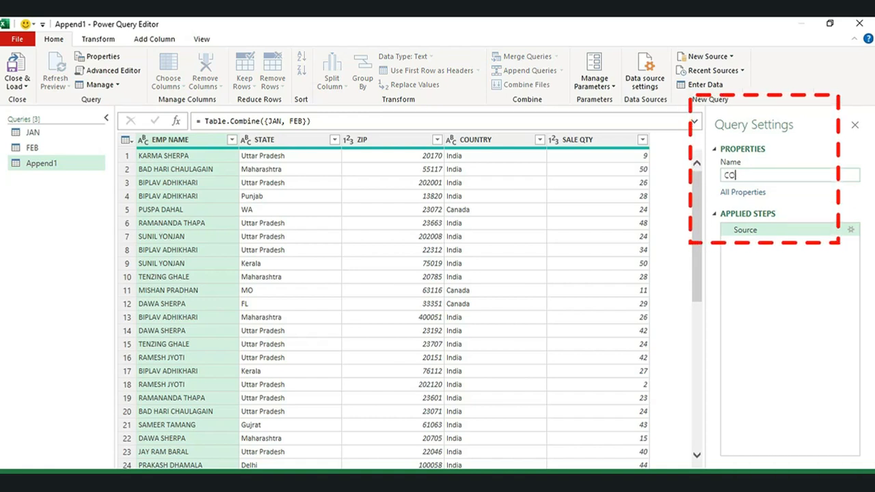
pyautogui.write('MBINE')
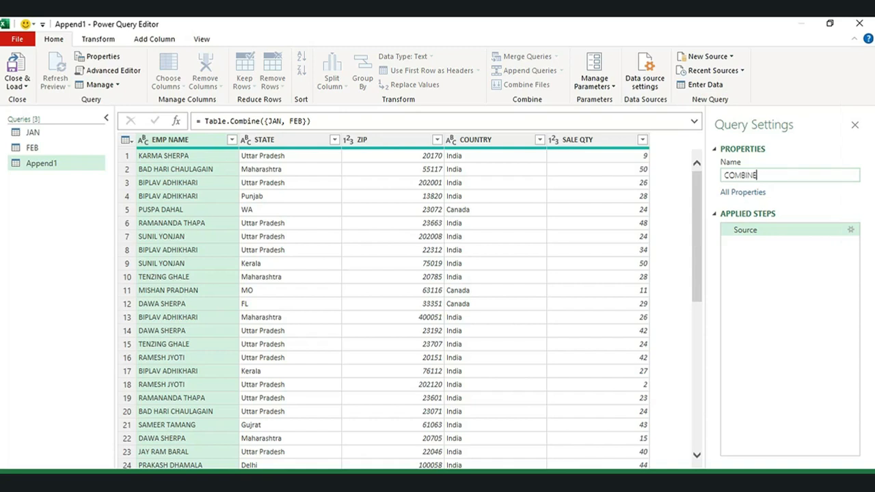
pyautogui.press('Return')
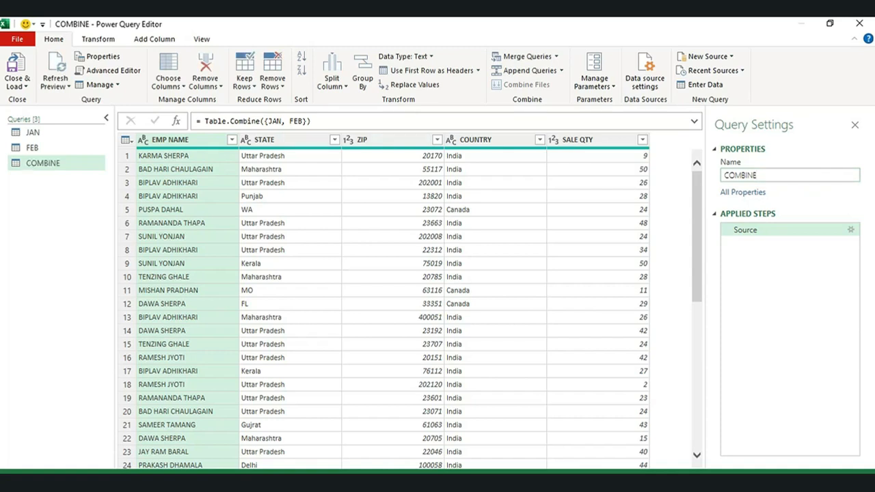
pyautogui.click(437, 139)
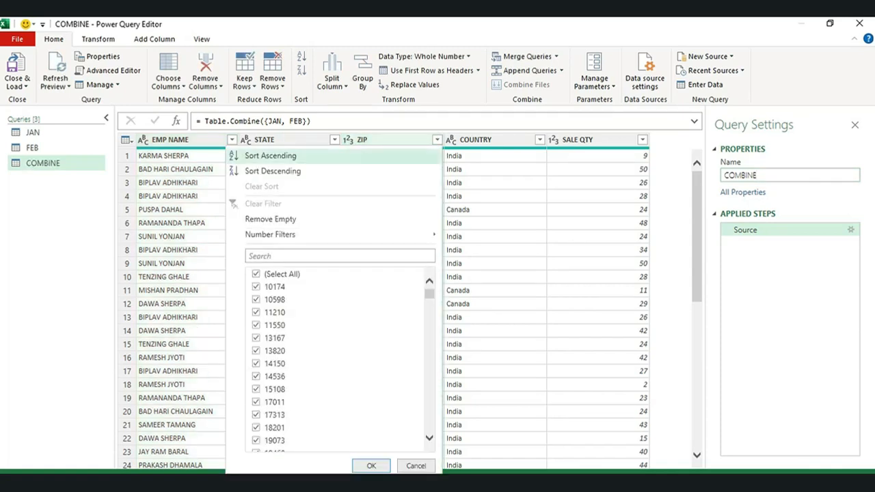
pyautogui.click(415, 466)
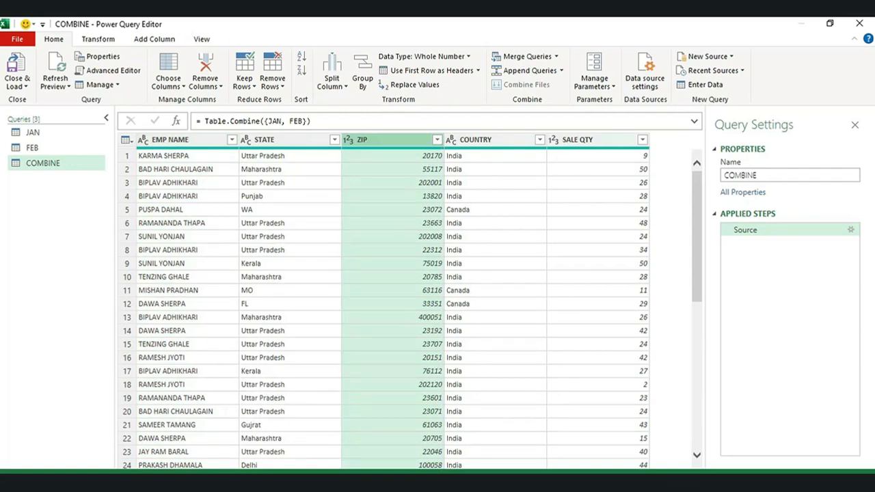
pyautogui.click(643, 140)
pyautogui.click(619, 463)
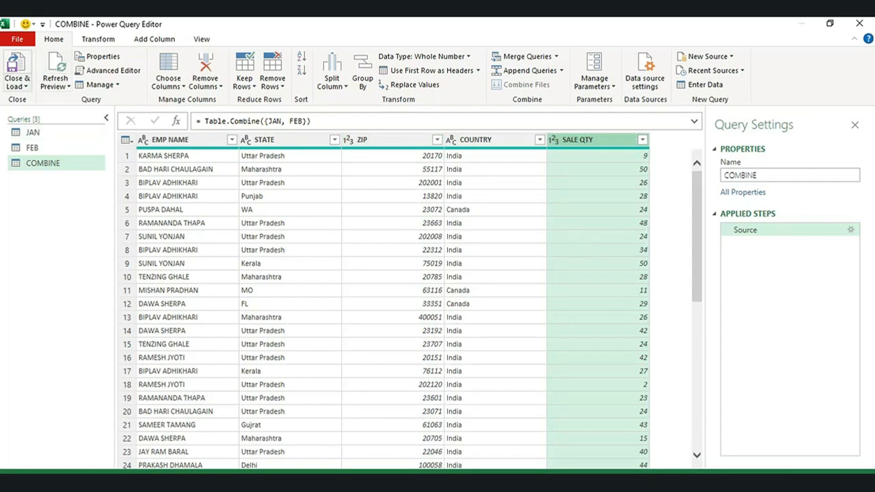
# - Close the query editor and load the COMBINE query as a PivotTable Report on a new worksheet
pyautogui.click(17, 86)
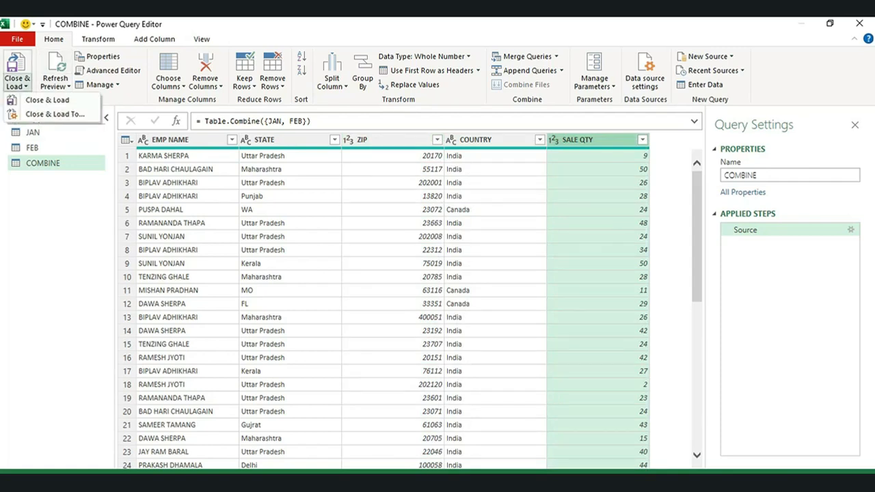
pyautogui.click(55, 114)
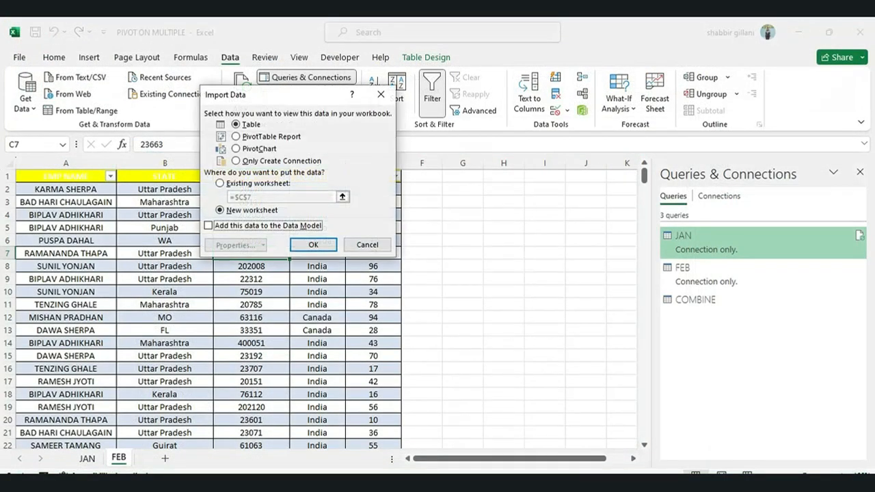
pyautogui.moveTo(267, 93); pyautogui.dragTo(311, 111)
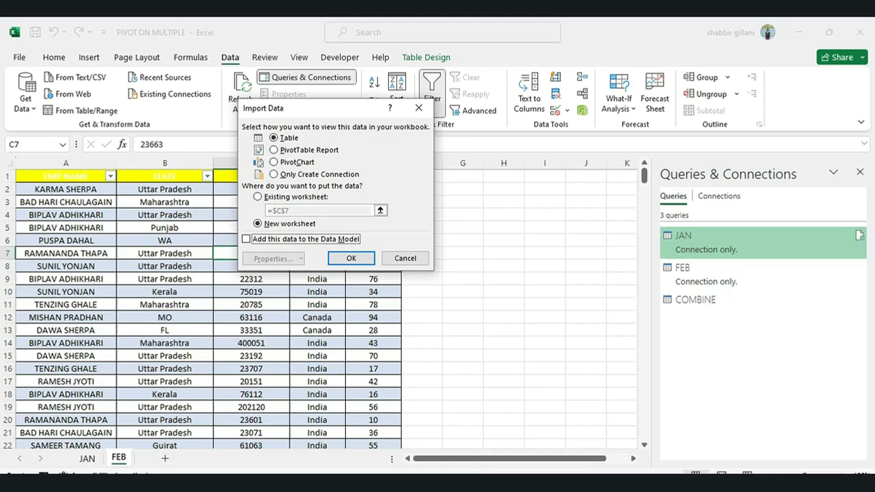
pyautogui.click(275, 150)
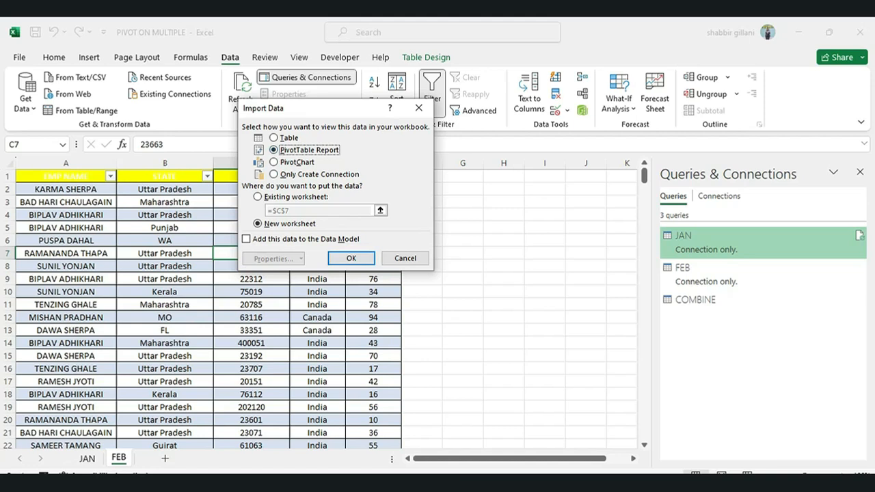
pyautogui.click(350, 258)
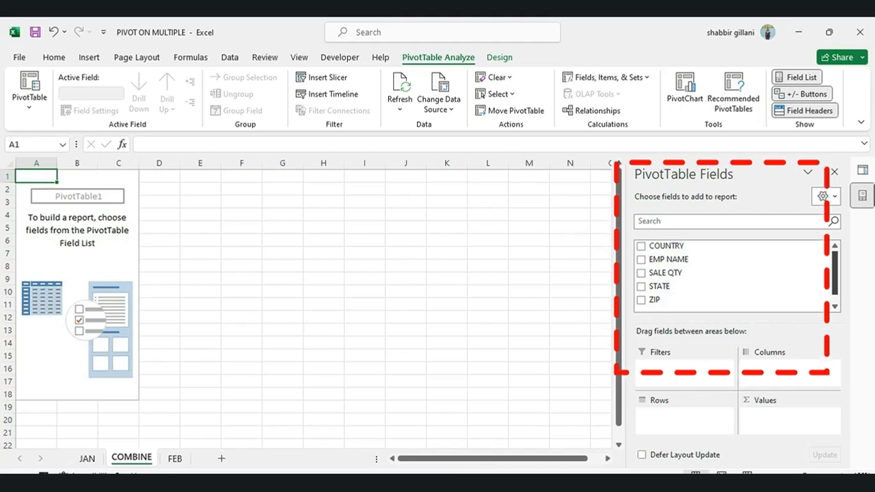
# - Create a new PivotTable based on the Data Model so that multiple tables can be used in the analysis
pyautogui.scroll(-1, 731, 273)
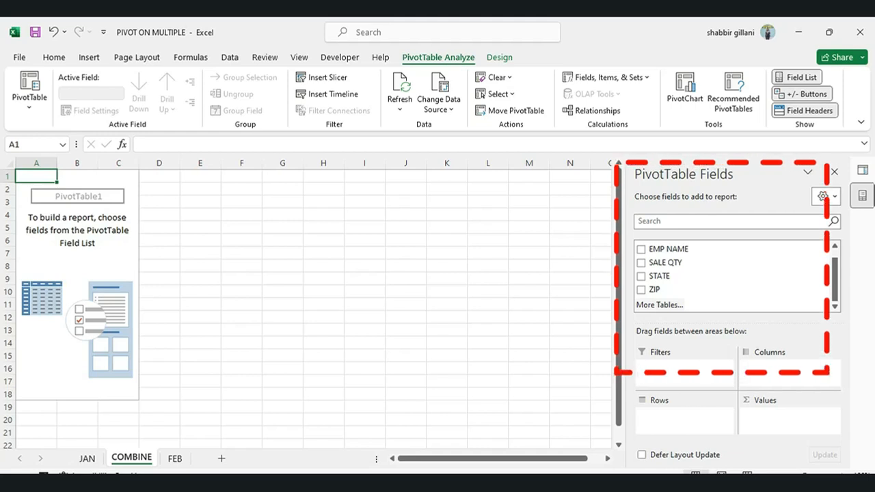
pyautogui.click(659, 305)
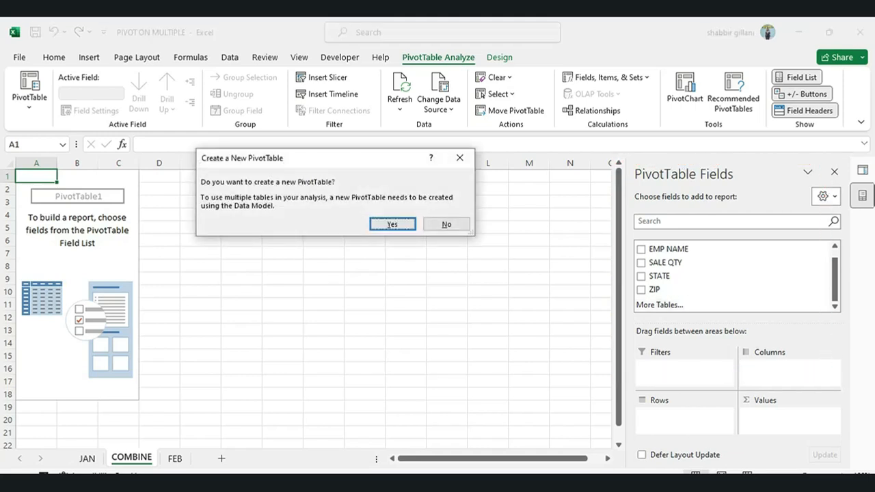
pyautogui.click(392, 224)
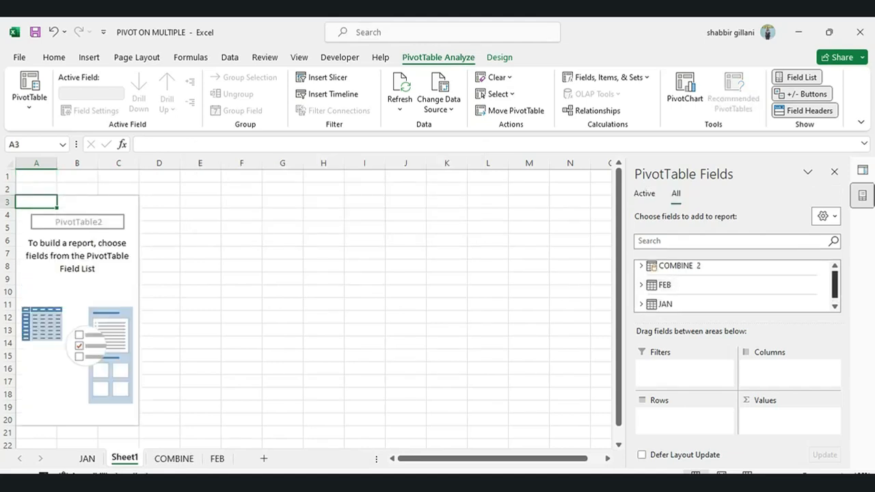
# - Expand the JAN table in the PivotTable field list and look through its fields
pyautogui.scroll(-1, 737, 284)
pyautogui.scroll(1, 737, 284)
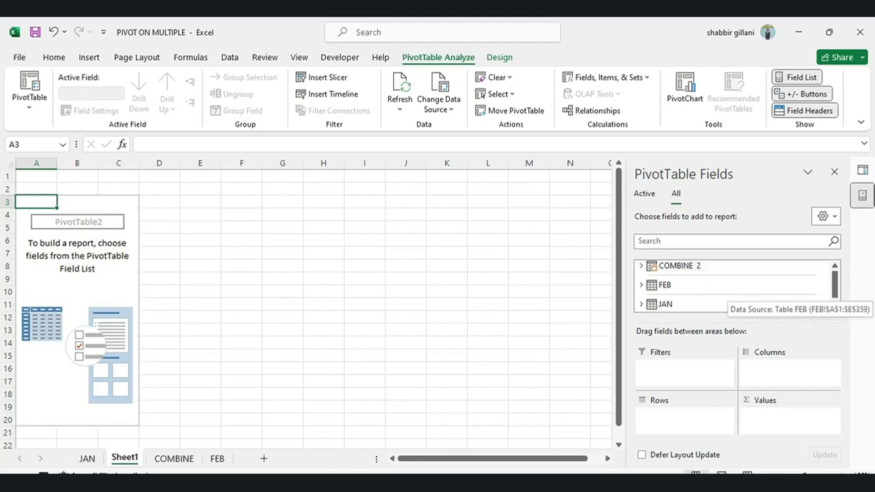
pyautogui.click(717, 305)
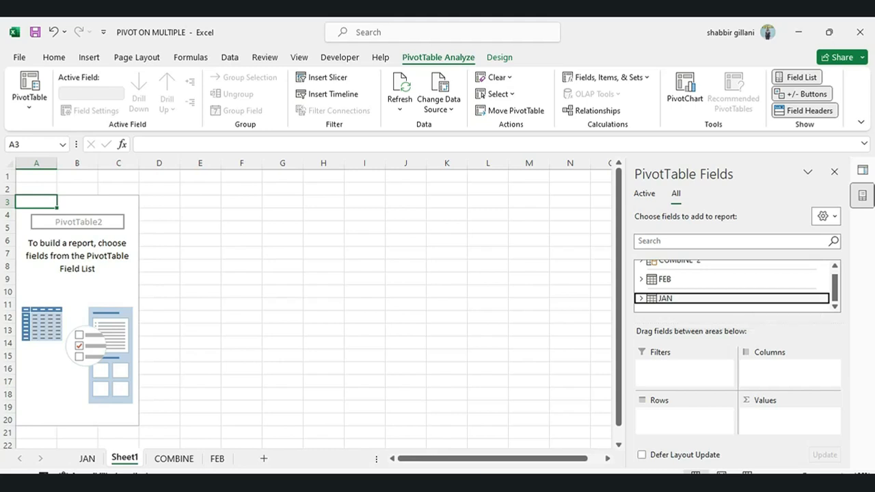
pyautogui.click(641, 298)
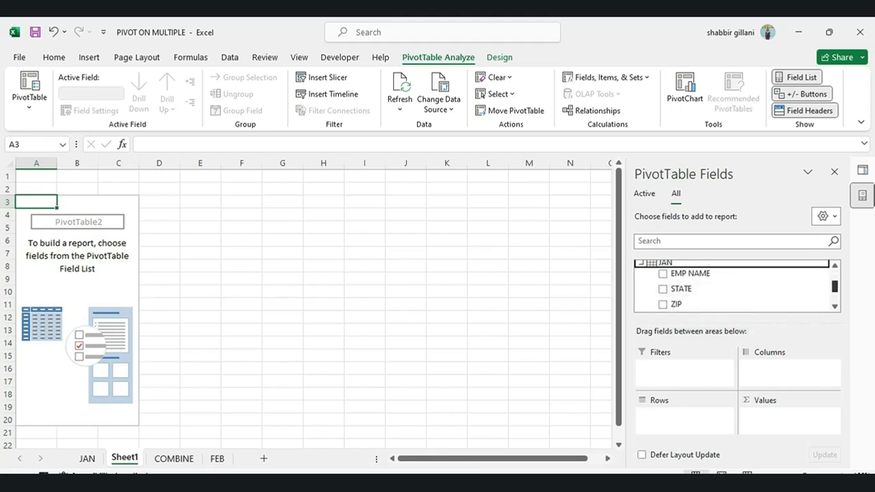
pyautogui.scroll(-1, 732, 286)
pyautogui.scroll(3, 731, 286)
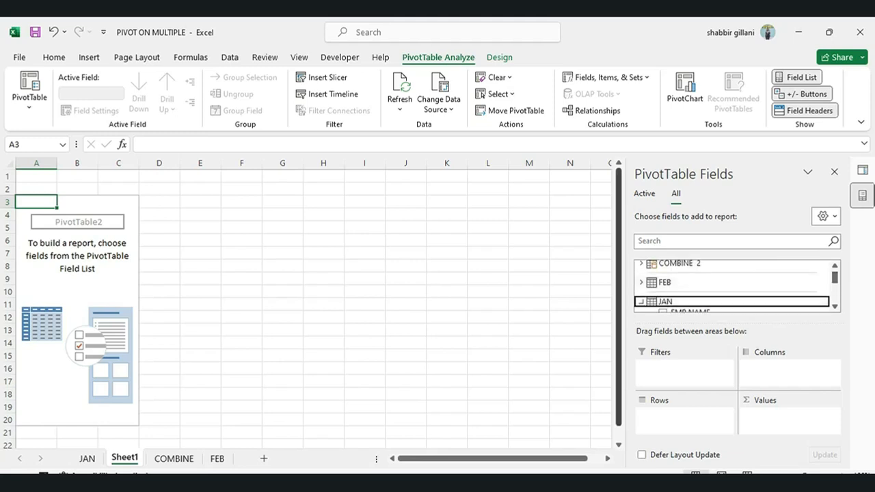
# - Expand the FEB table in the PivotTable field list, look through its fields and collapse it again
pyautogui.click(641, 282)
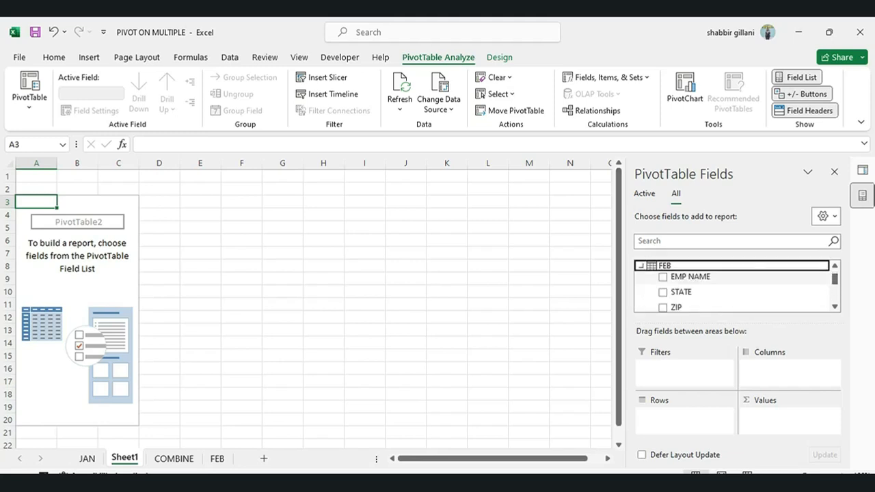
pyautogui.scroll(2, 735, 286)
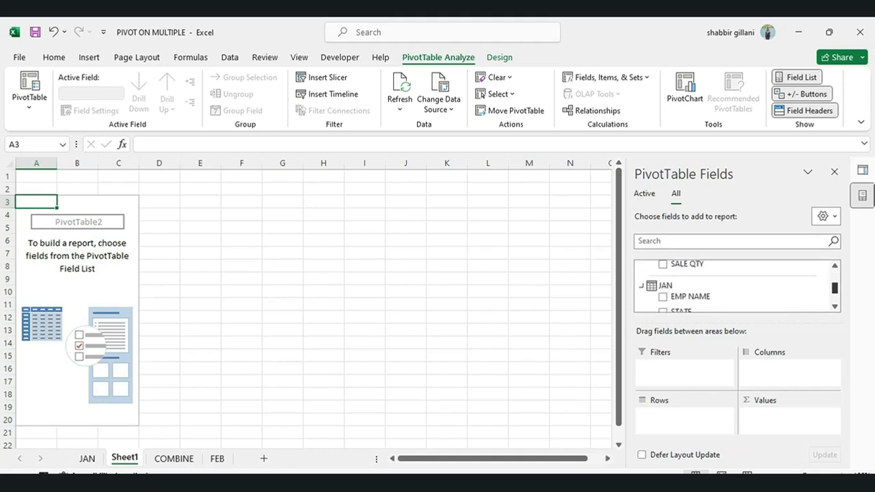
pyautogui.scroll(-2, 735, 286)
pyautogui.scroll(1, 735, 285)
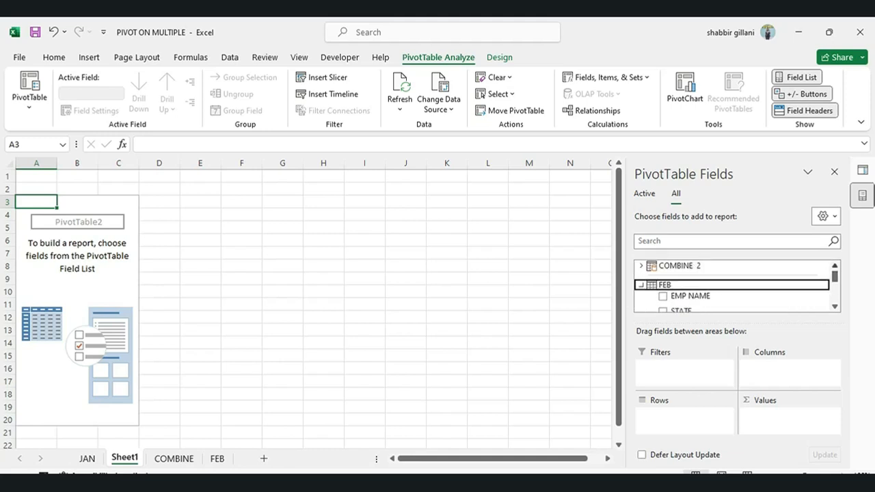
pyautogui.click(641, 285)
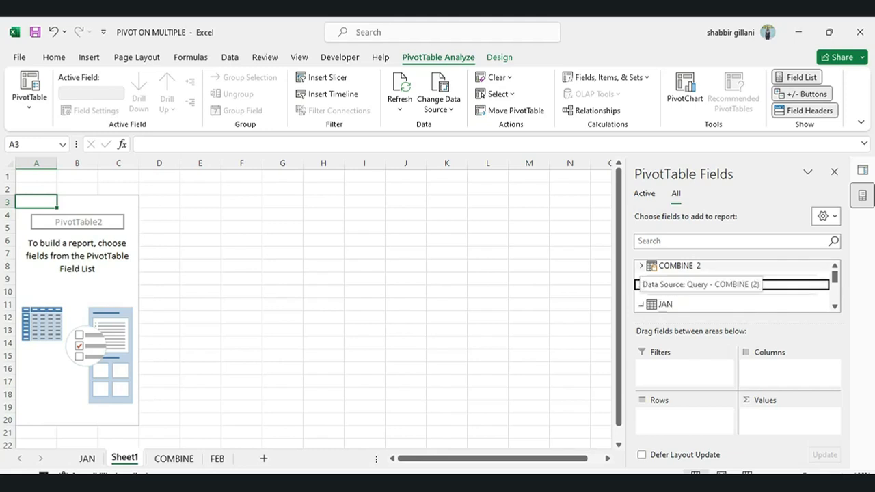
# - Build the PivotTable from the COMBINE 2 table with EMP NAME as rows and SALE QTY summed as values
pyautogui.click(640, 266)
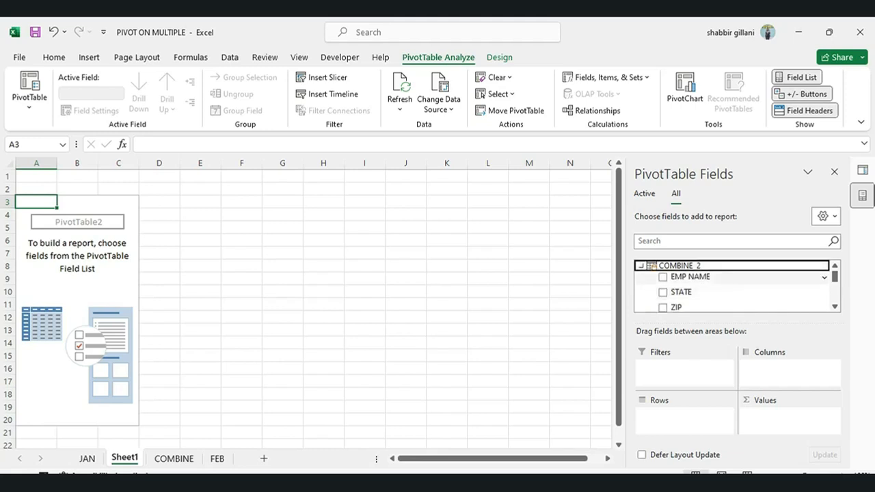
pyautogui.scroll(-3, 737, 287)
pyautogui.scroll(2, 737, 287)
pyautogui.moveTo(690, 266); pyautogui.dragTo(685, 418)
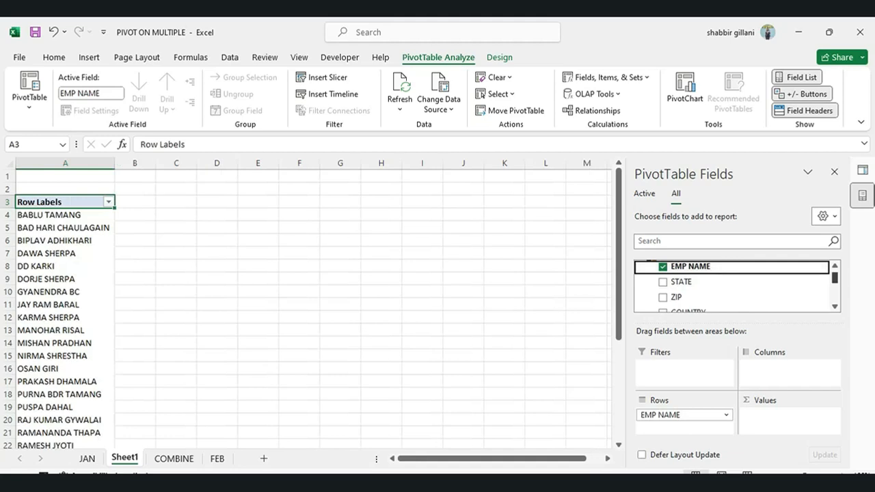
pyautogui.scroll(-3, 737, 283)
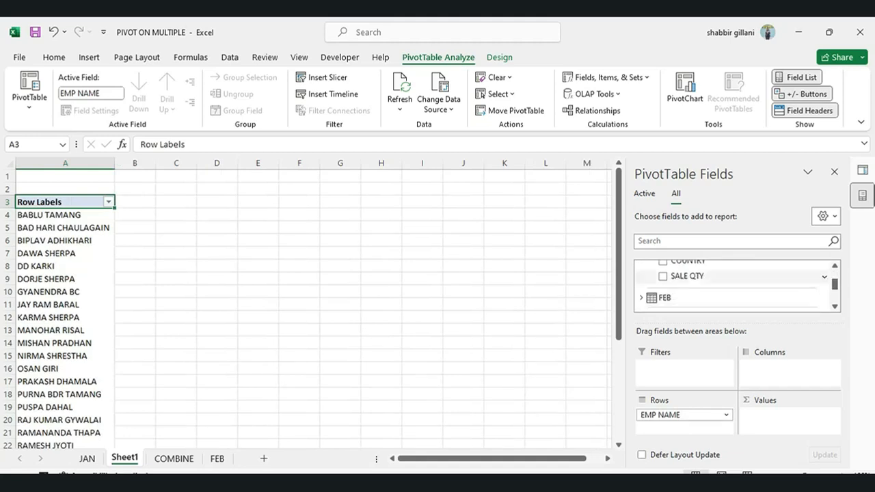
pyautogui.moveTo(688, 276); pyautogui.dragTo(785, 418)
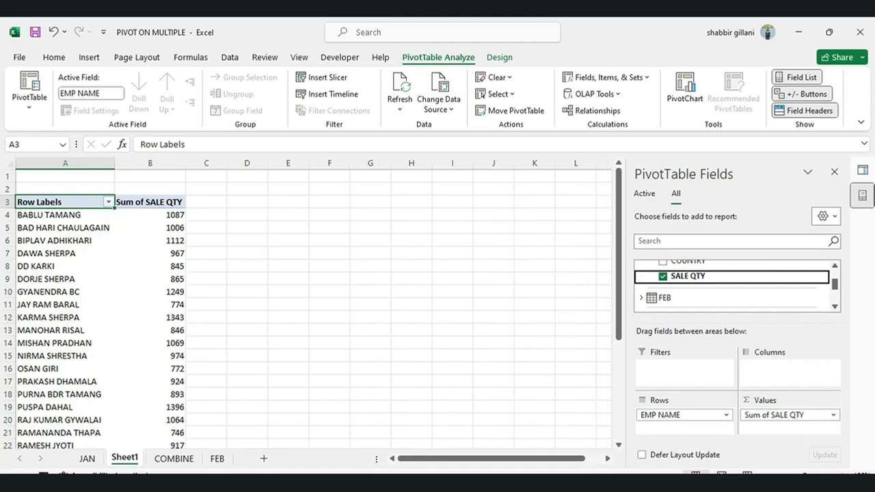
# - Examine individual employees and their summed SALE QTY in the PivotTable, ending on the total in row 7
pyautogui.click(109, 242)
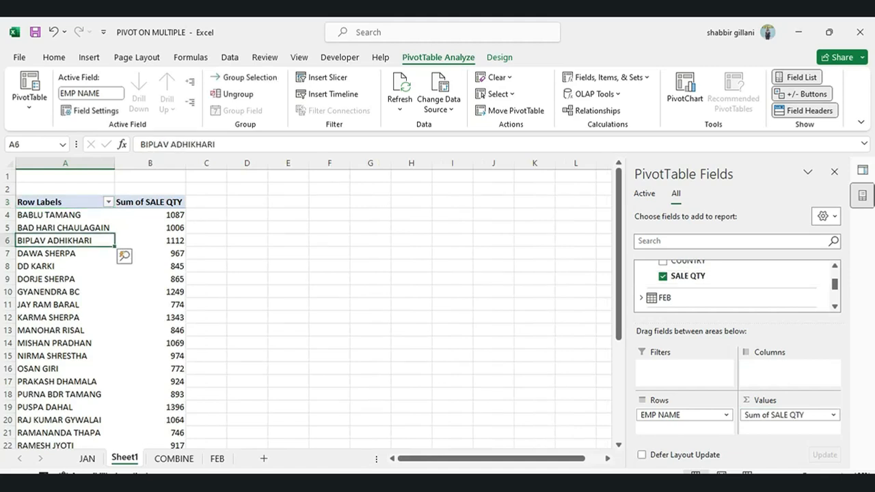
pyautogui.click(89, 215)
pyautogui.click(150, 228)
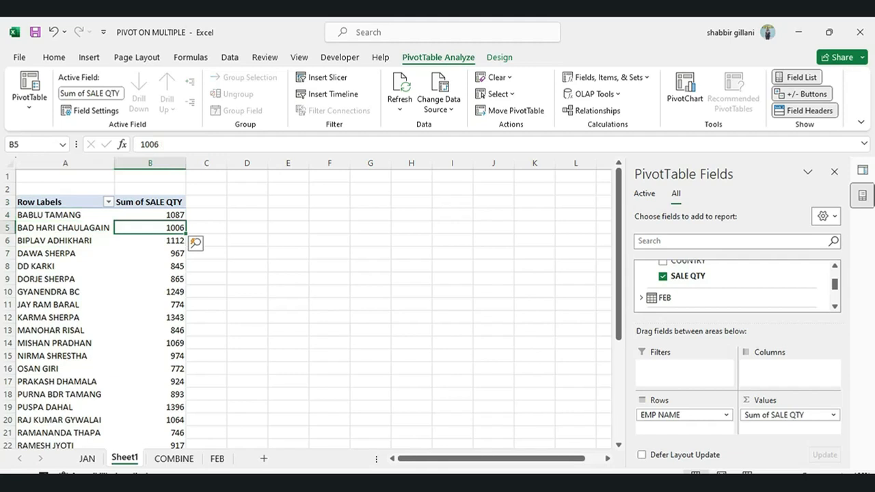
pyautogui.click(69, 215)
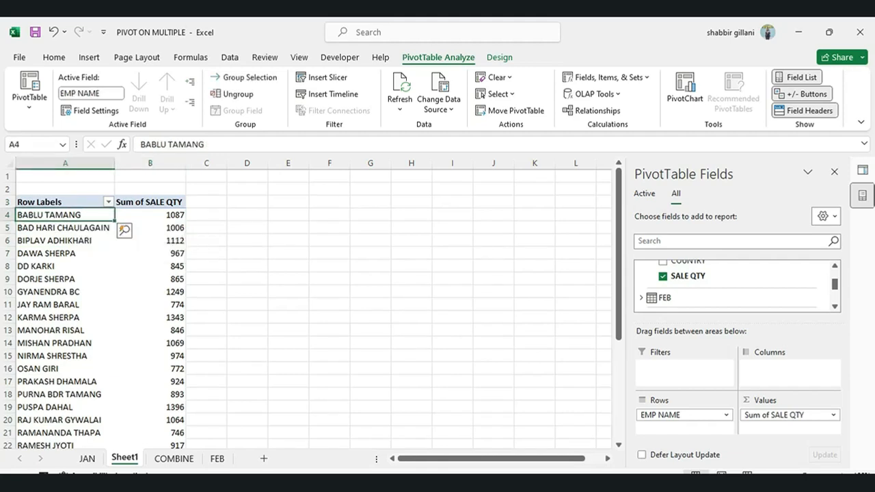
pyautogui.click(82, 254)
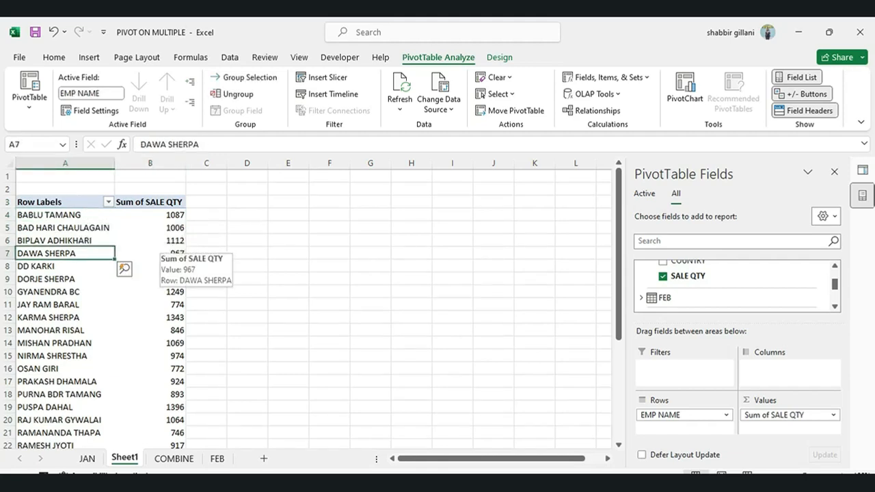
pyautogui.click(156, 253)
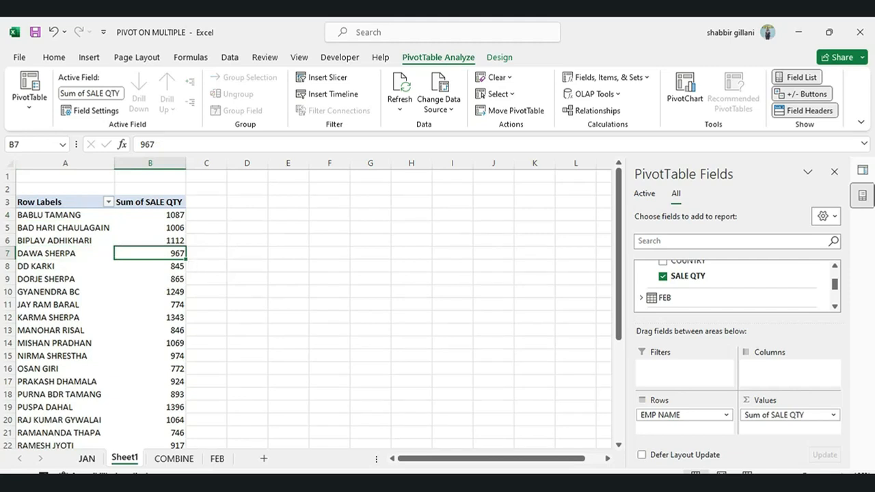
# - Filter EMP NAME on the JAN sheet to the employee in PivotTable row 7 and select the visible SALE QTY cells to sum them
pyautogui.hotkey('ctrl', 'pageup')
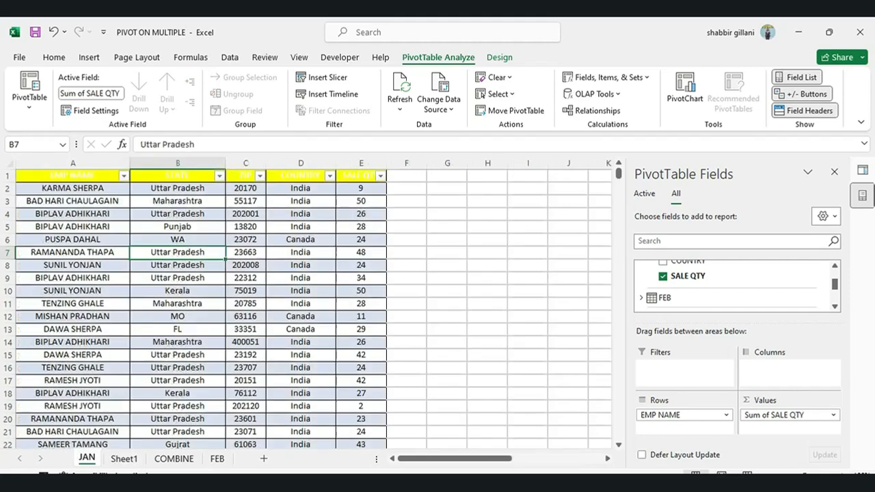
pyautogui.click(123, 176)
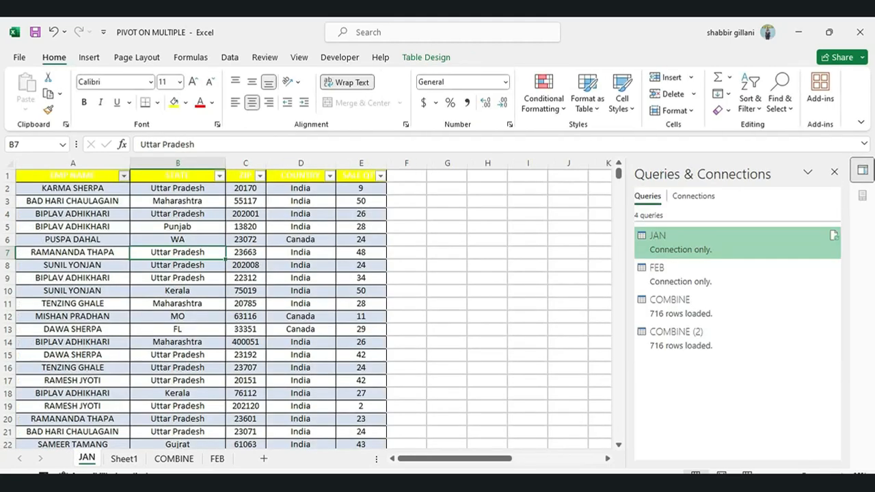
pyautogui.click(38, 344)
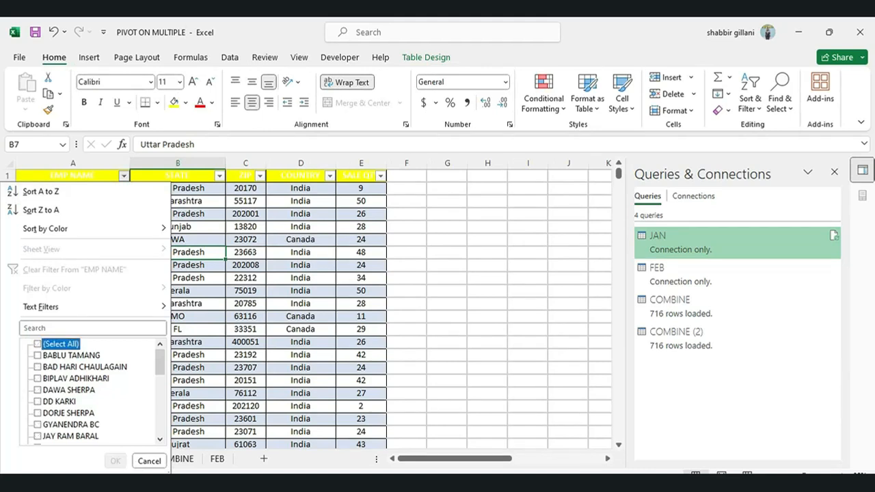
pyautogui.click(37, 391)
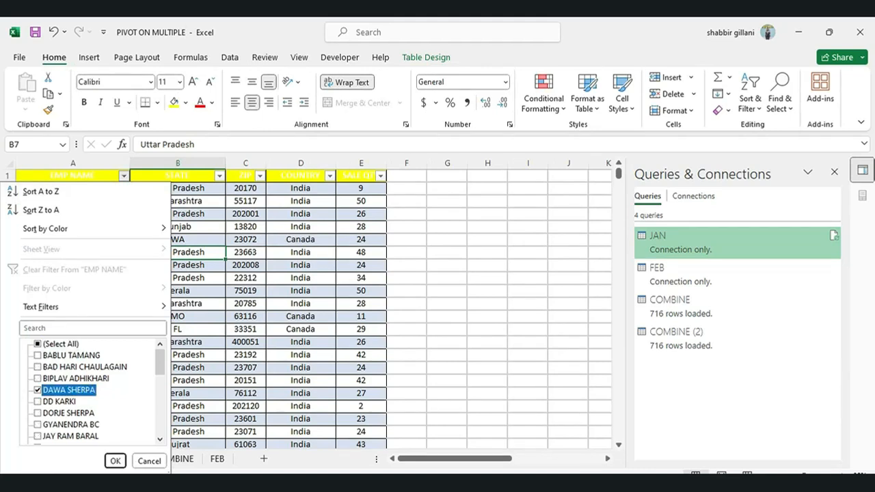
pyautogui.click(115, 461)
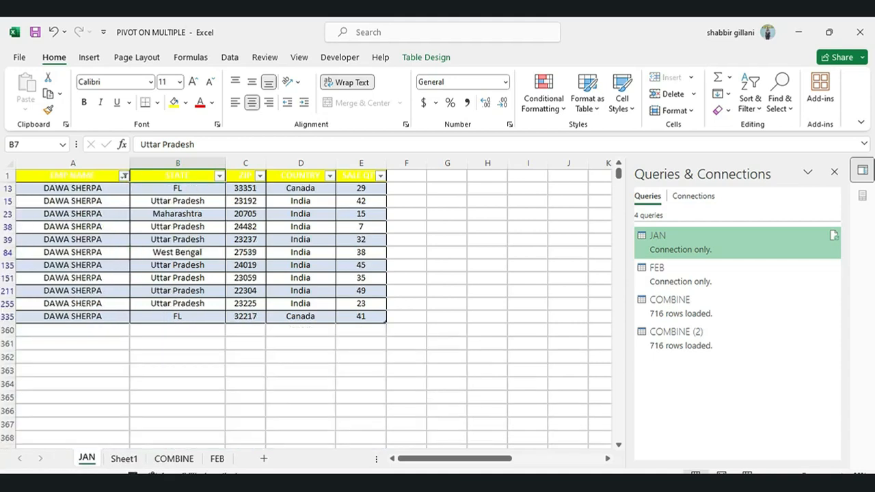
pyautogui.click(361, 188)
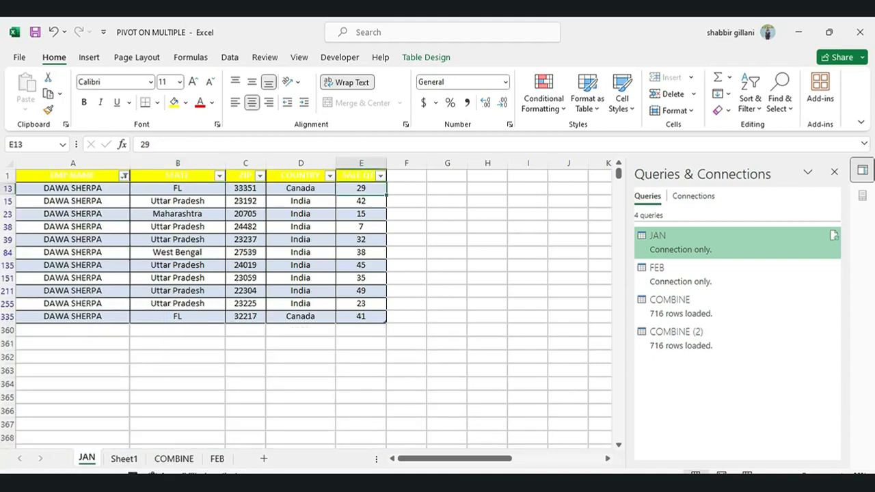
pyautogui.hotkey('ctrl', 'shift', 'Down')
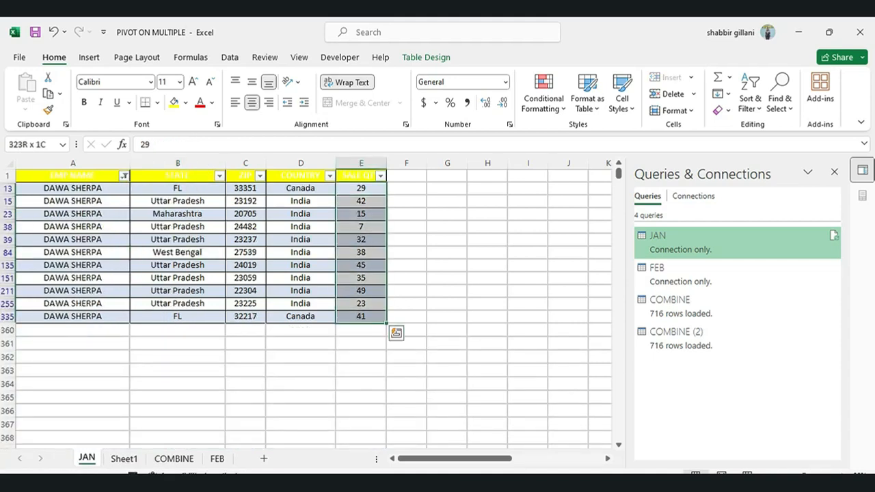
# - Filter EMP NAME on the FEB sheet to the same employee and select the visible SALE QTY cells to sum them
pyautogui.click(217, 459)
pyautogui.click(109, 175)
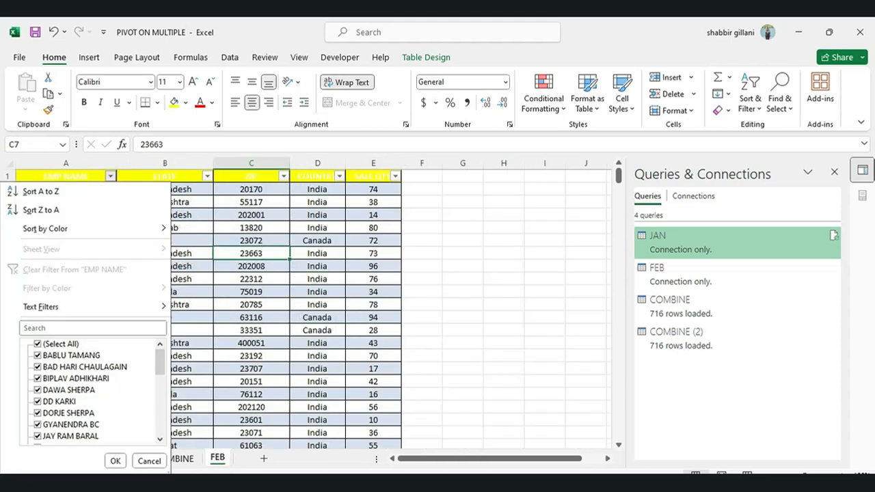
pyautogui.click(37, 344)
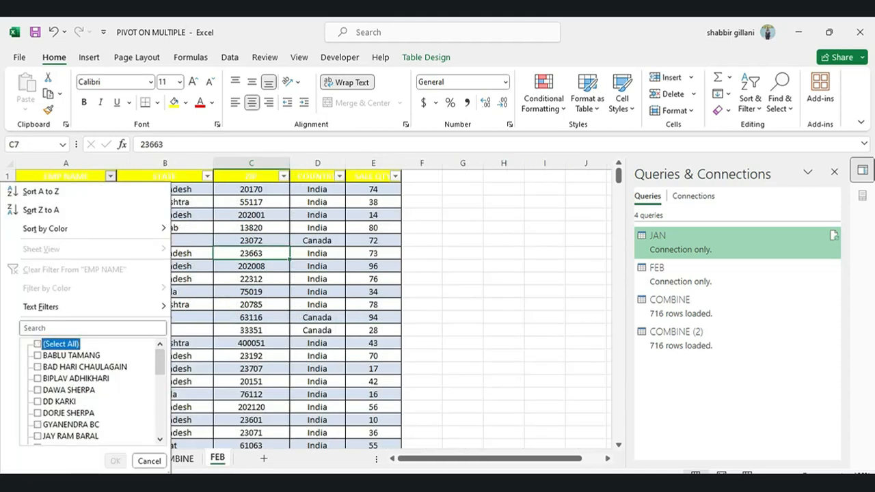
pyautogui.click(38, 389)
pyautogui.press('Return')
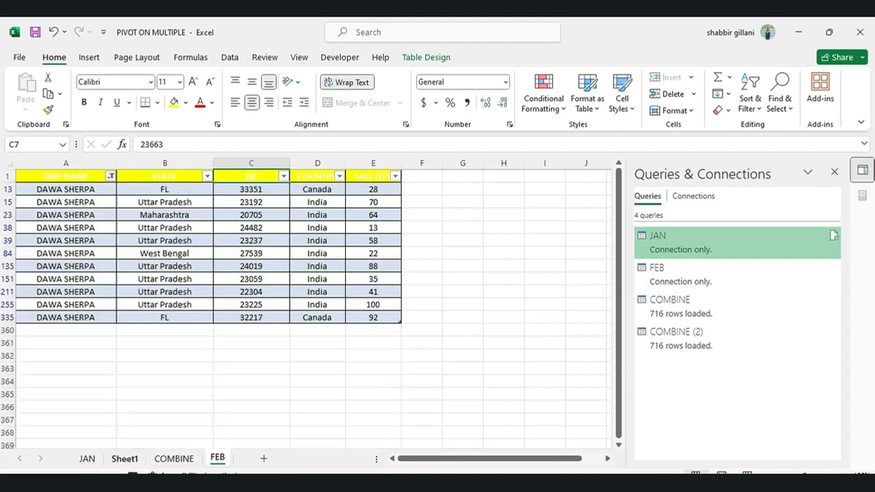
pyautogui.click(373, 189)
pyautogui.hotkey('ctrl', 'shift', 'Down')
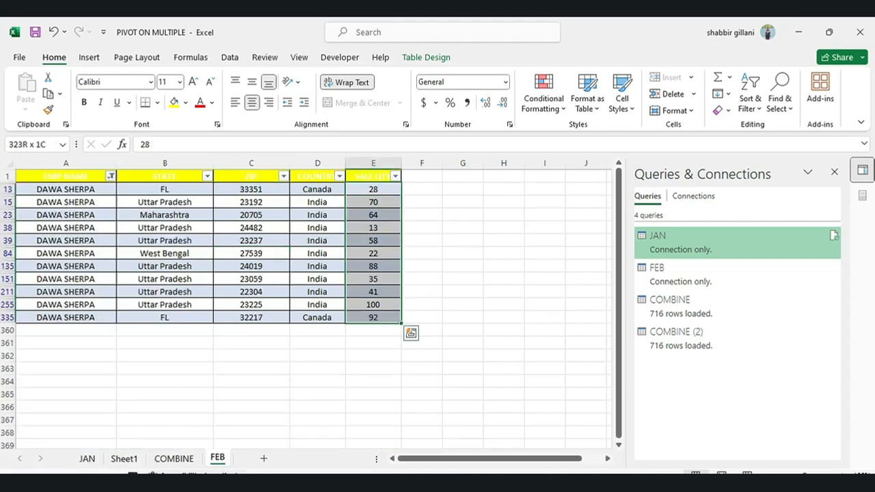
# - Enter the monthly sums 356 in G23 and 611 in G38 on the JAN sheet and select both cells to check their total
pyautogui.click(87, 458)
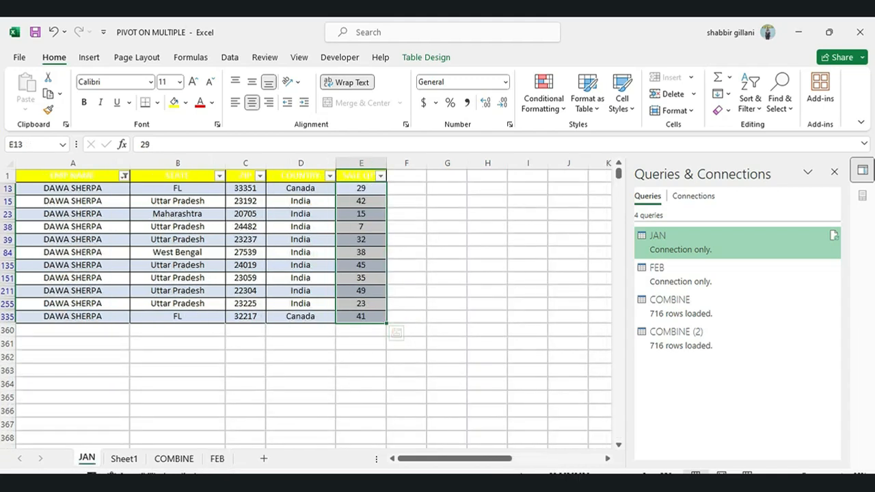
pyautogui.click(447, 214)
pyautogui.write('356')
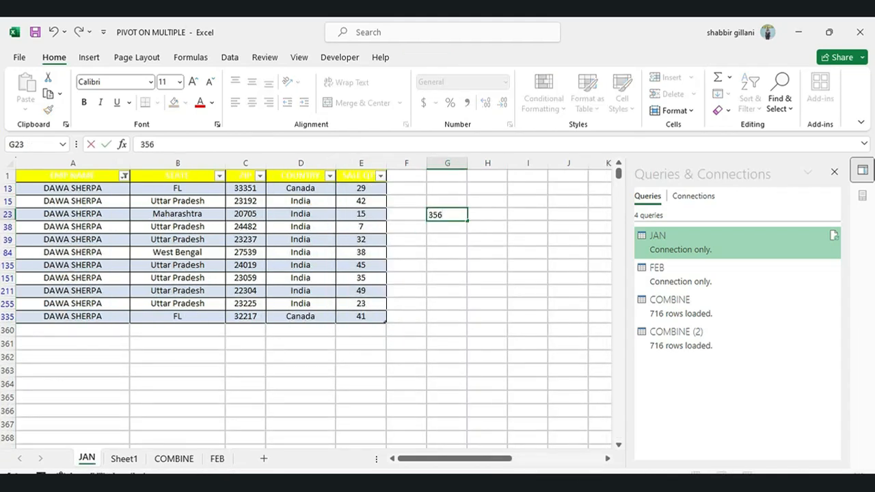
pyautogui.press('Return')
pyautogui.write('611')
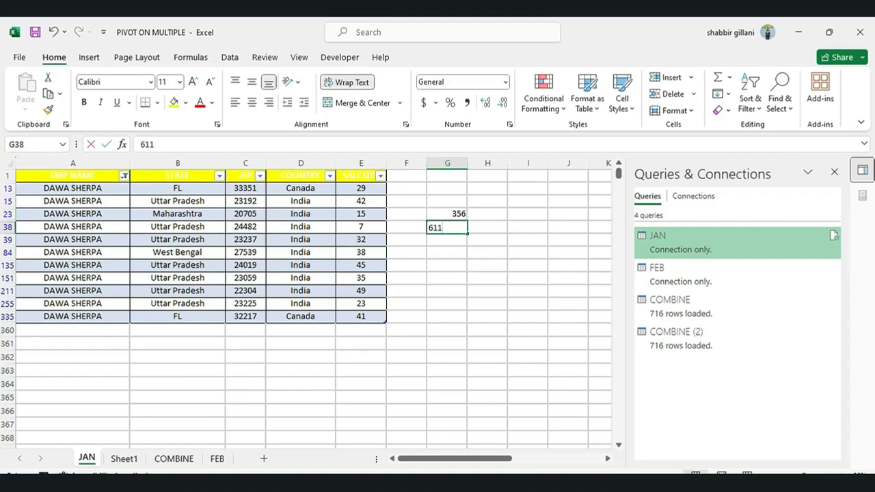
pyautogui.hotkey('ctrl', 'Return')
pyautogui.moveTo(447, 214); pyautogui.dragTo(447, 227)
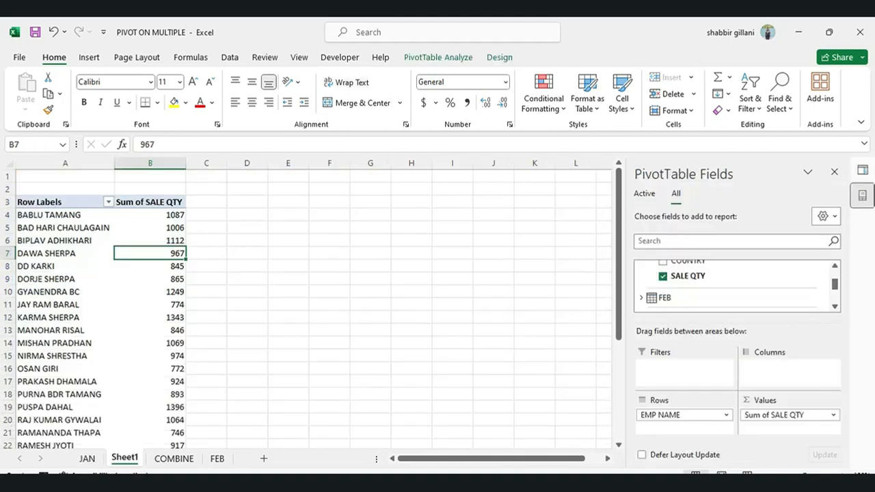
# - Compare the check total with row 7 of the PivotTable on Sheet1 and hide the list of queries and connections
pyautogui.hotkey('shift', 'space')
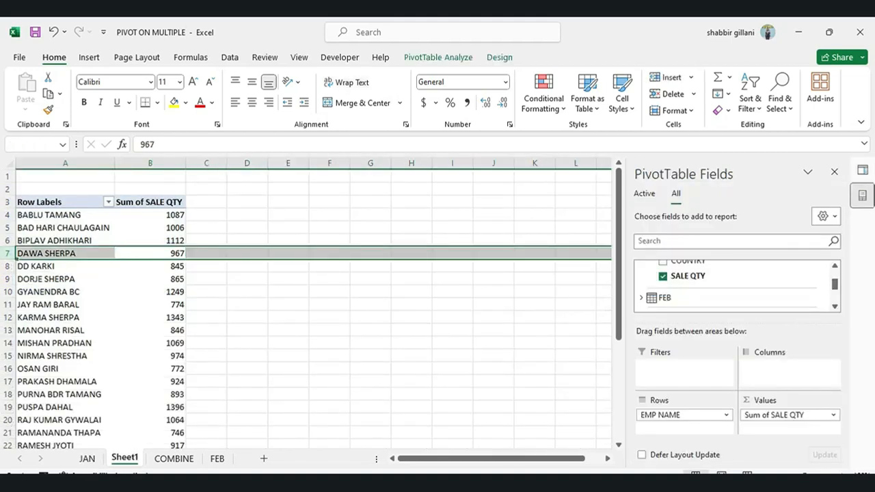
pyautogui.click(247, 214)
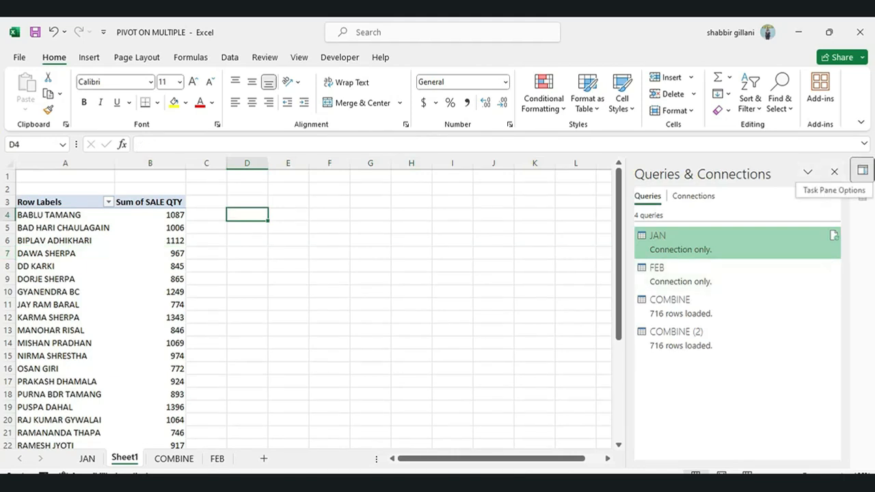
pyautogui.click(835, 172)
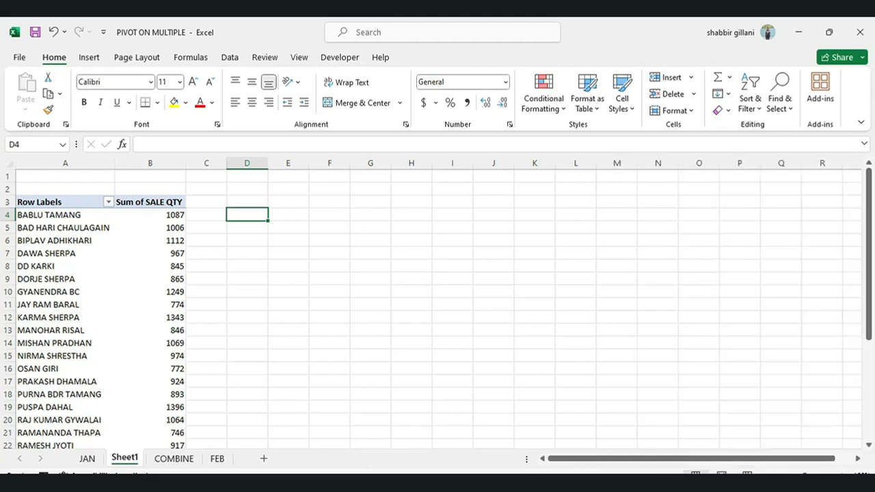
pyautogui.click(288, 317)
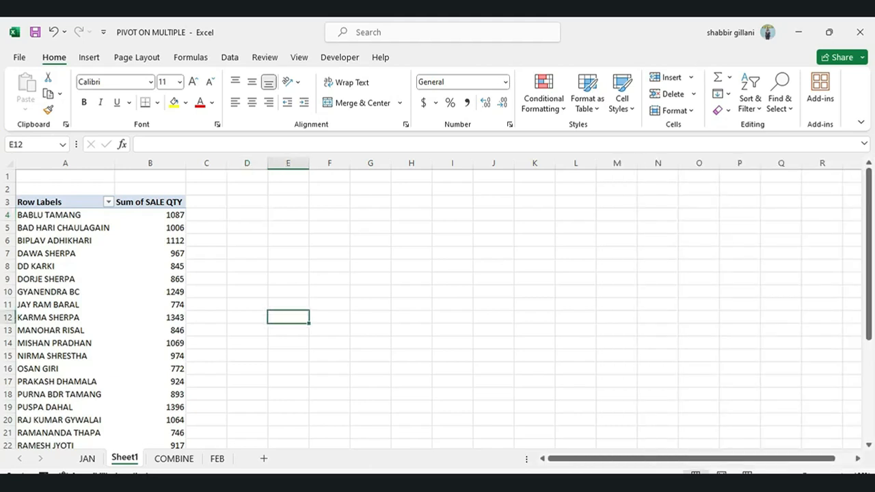